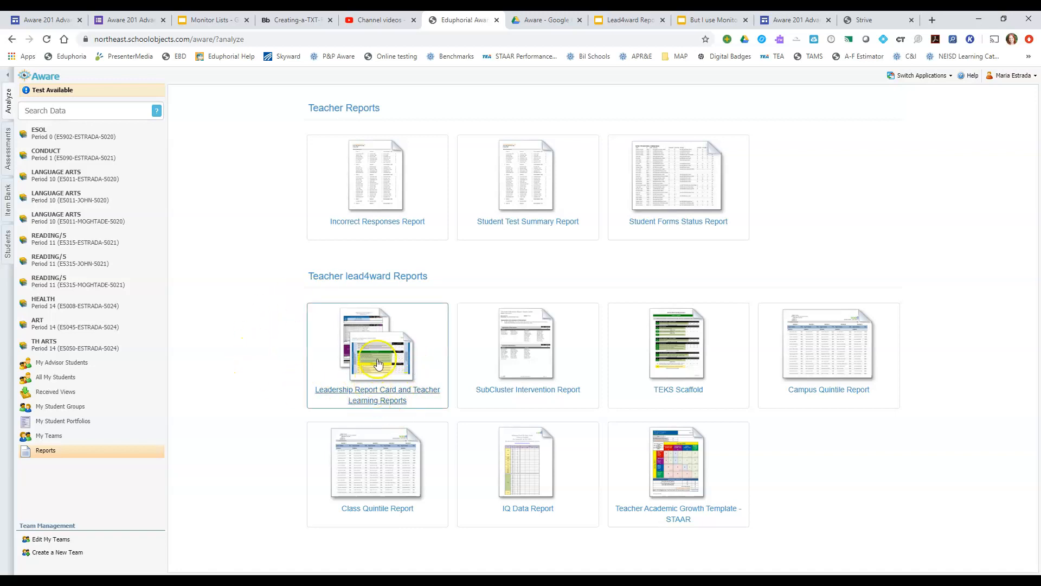
Step: Open the Leadership Report Card and Teacher Learning Reports tool and choose the Grade 5 - Mathematics subject combination
left_click(374, 400)
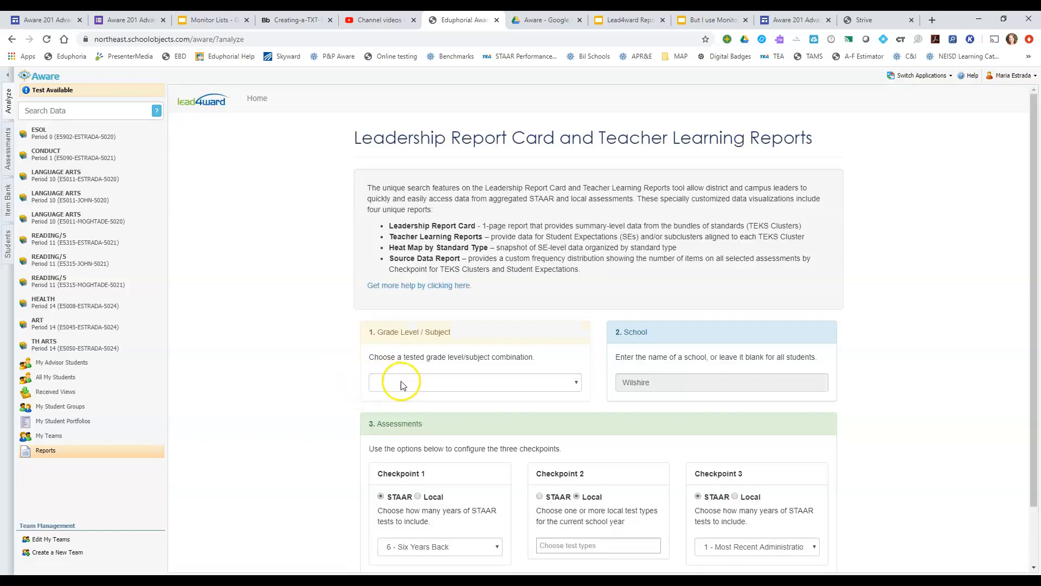
left_click(402, 384)
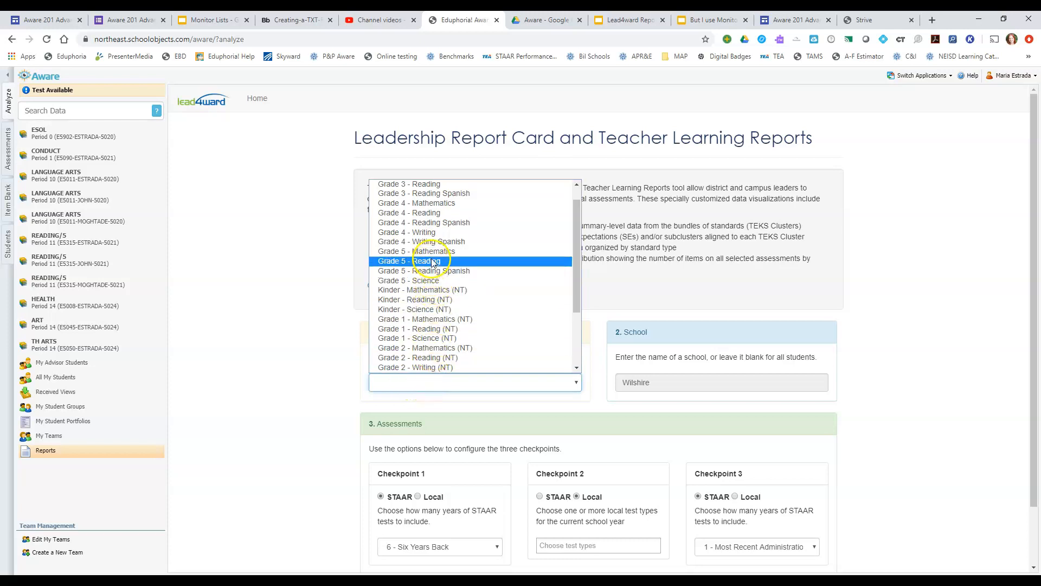
left_click(433, 251)
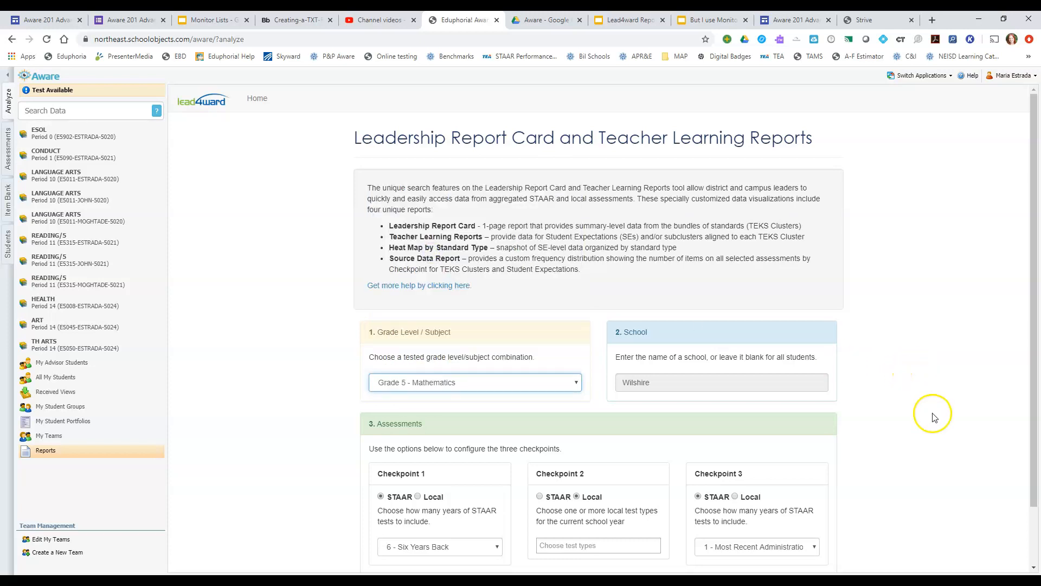
Step: Set Checkpoint 1 to include STAAR tests from four years back
scroll(907, 415, "down", 2)
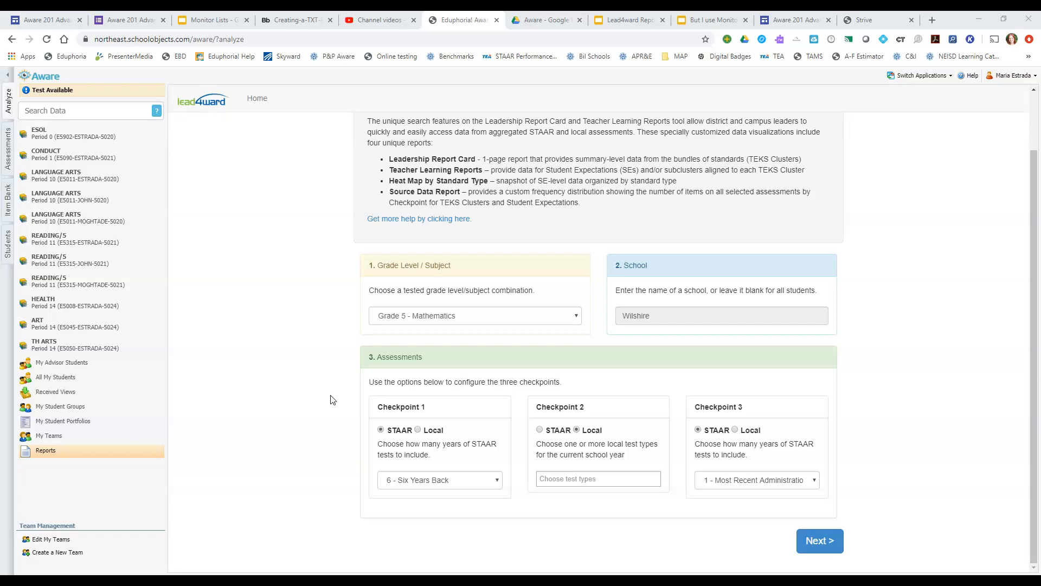
left_click(455, 488)
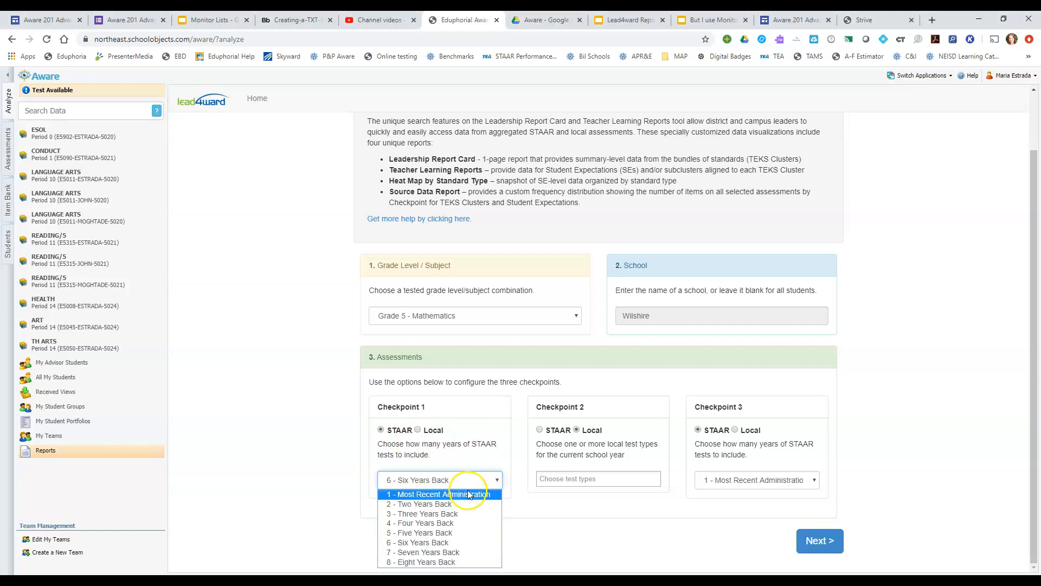
left_click(429, 524)
left_click(478, 481)
left_click(478, 482)
left_click(477, 480)
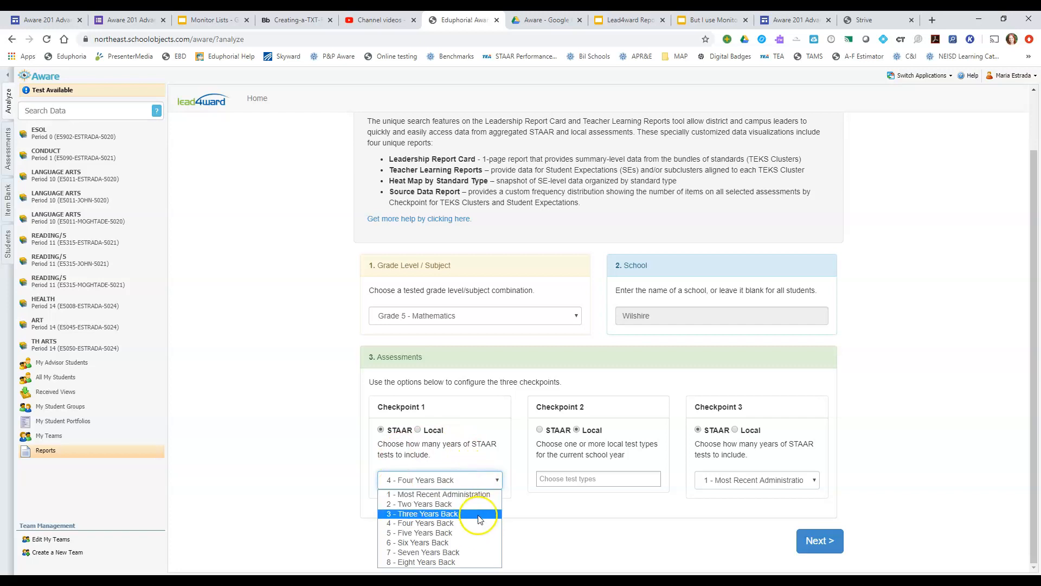
left_click(472, 521)
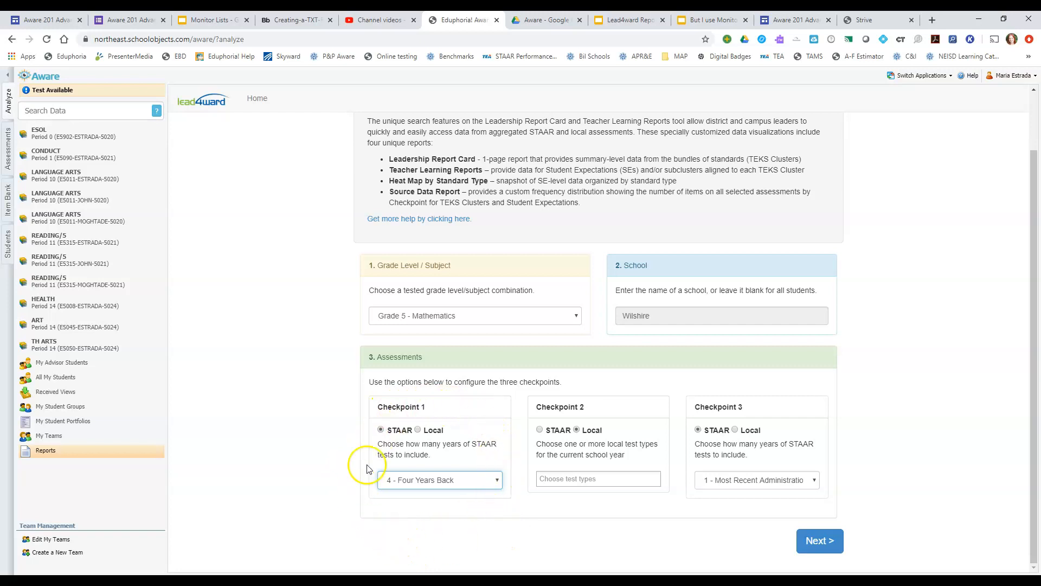
Step: Add District Benchmark as the local test type for Checkpoint 2
left_click(567, 479)
scroll(687, 497, "down", 1)
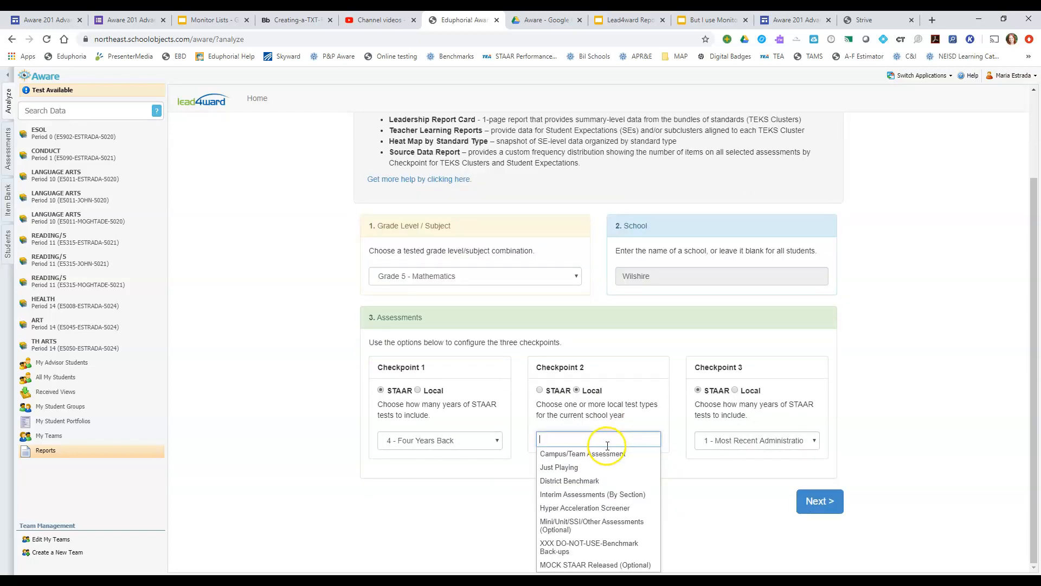
left_click(580, 481)
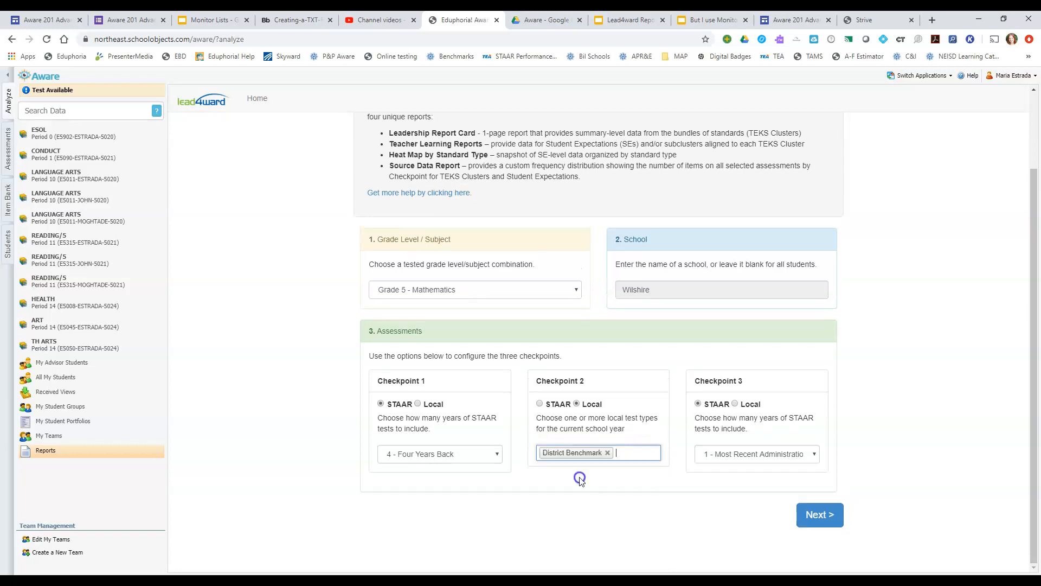
Step: Switch Checkpoint 3 to Local with only District Benchmark as its test type, and continue to the test selection
left_click(744, 455)
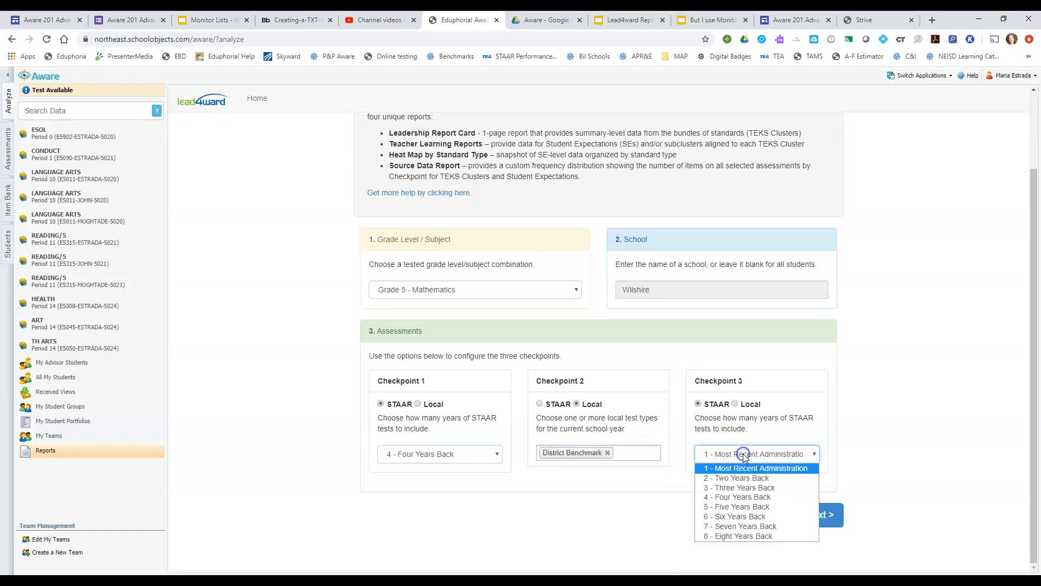
left_click(838, 418)
left_click(735, 405)
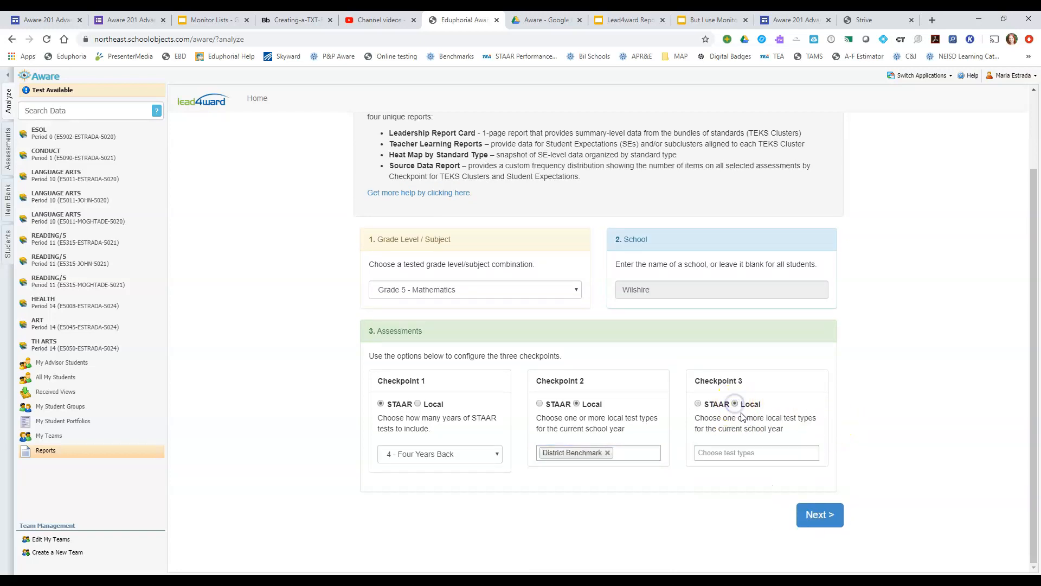
left_click(728, 455)
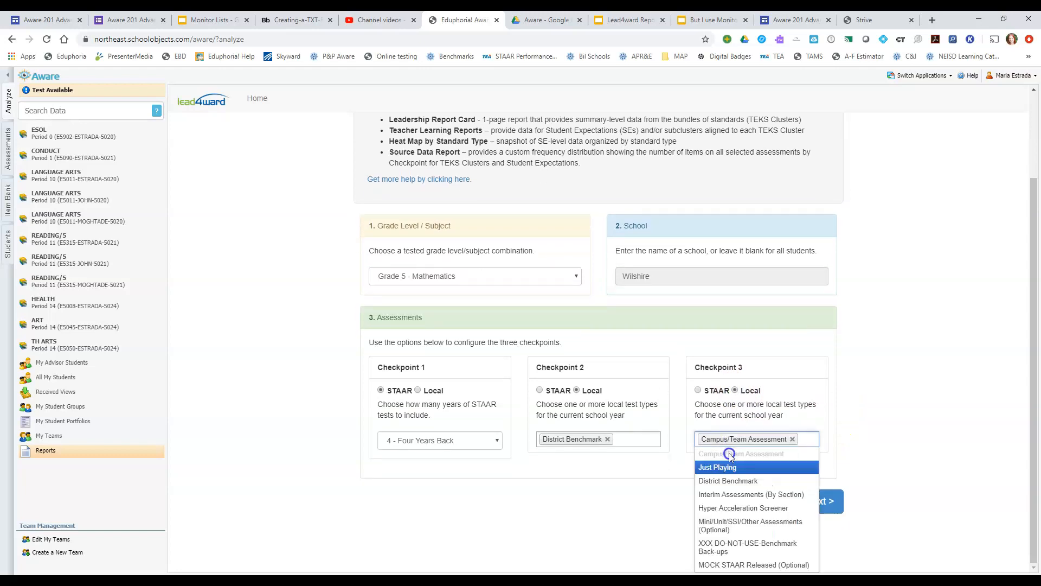
left_click(793, 438)
left_click(740, 481)
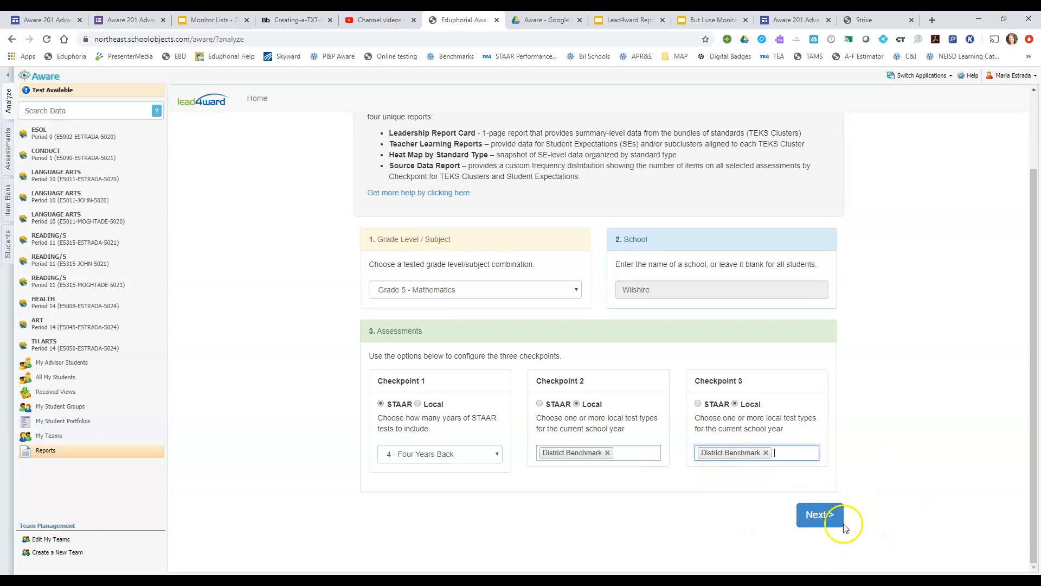
left_click(818, 515)
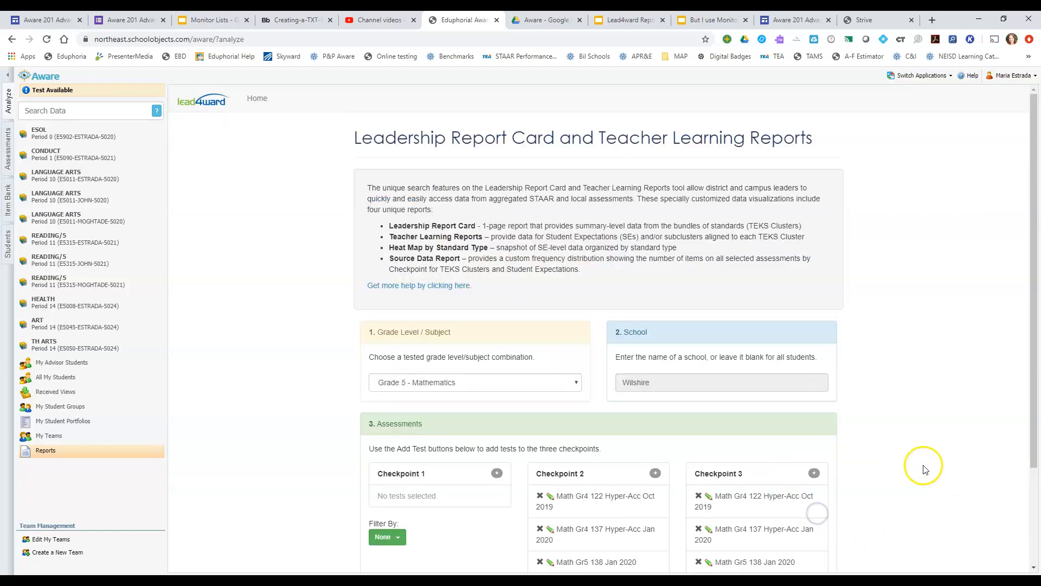
Step: Remove the two Math Gr4 Hyper-Acc tests, 122 Oct 2019 and 137 Jan 2020, from Checkpoint 2
scroll(997, 448, "down", 3)
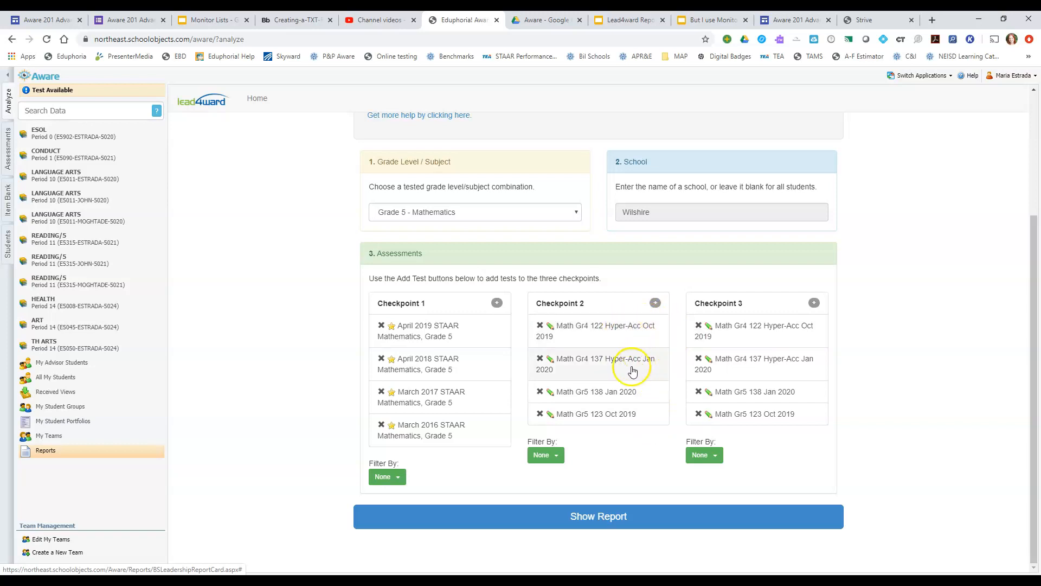
left_click(540, 325)
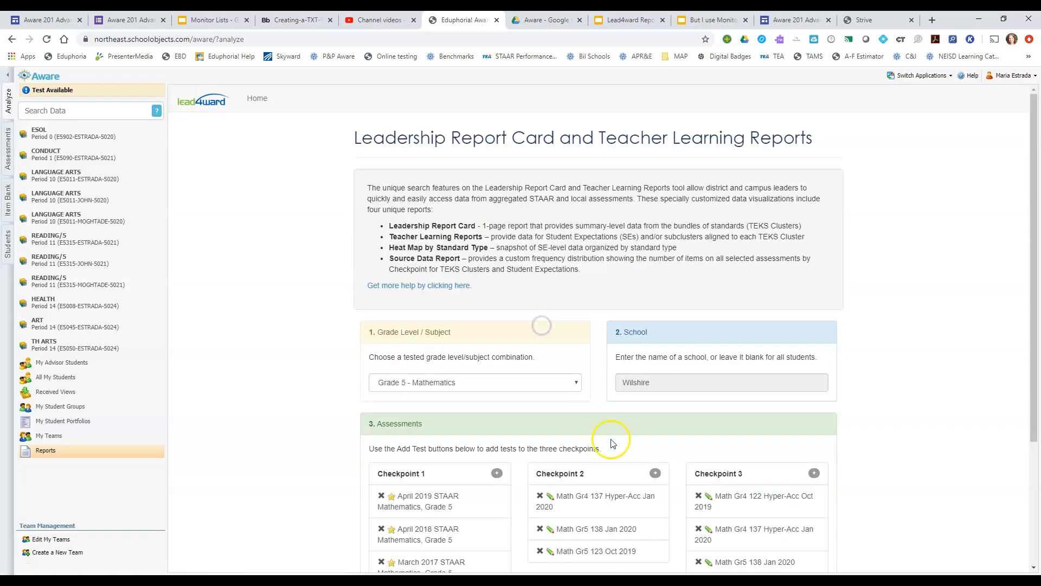
scroll(624, 440, "down", 3)
left_click(539, 335)
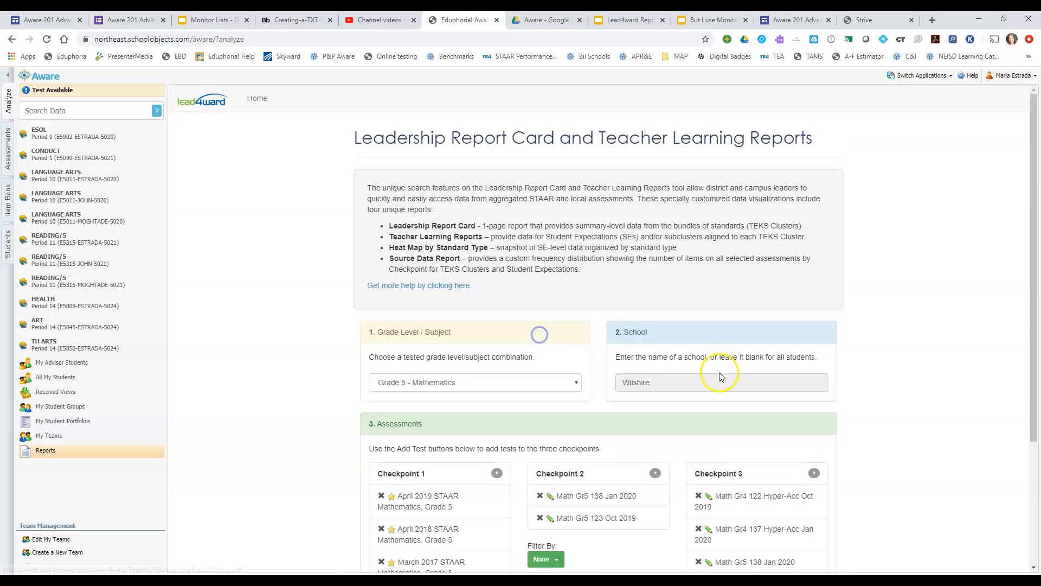
Step: Remove the Math Gr4 122 Hyper-Acc Oct 2019 and Math Gr4 137 Hyper-Acc Jan 2020 tests from Checkpoint 3
scroll(868, 407, "down", 3)
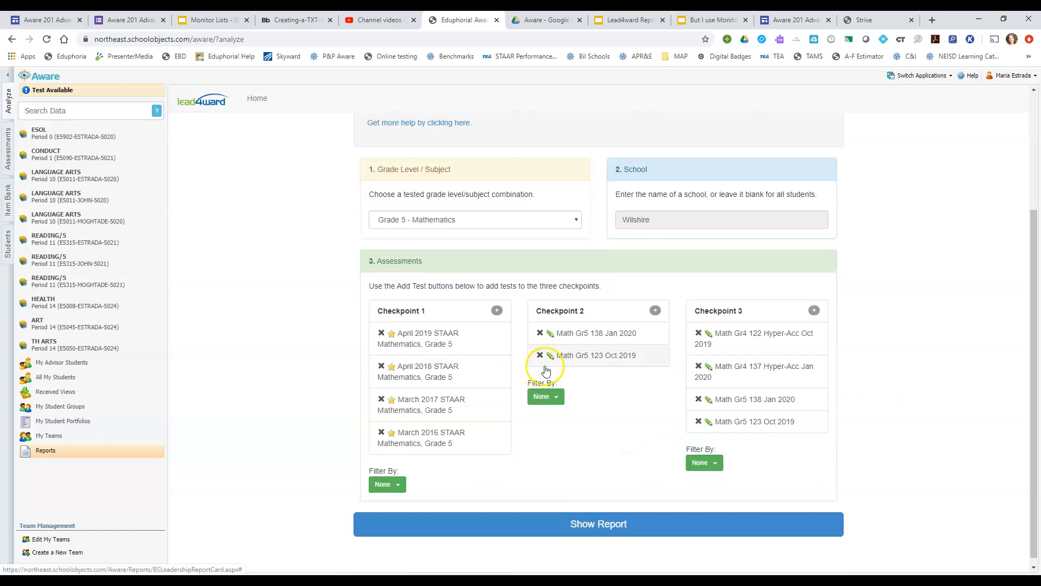
left_click(699, 333)
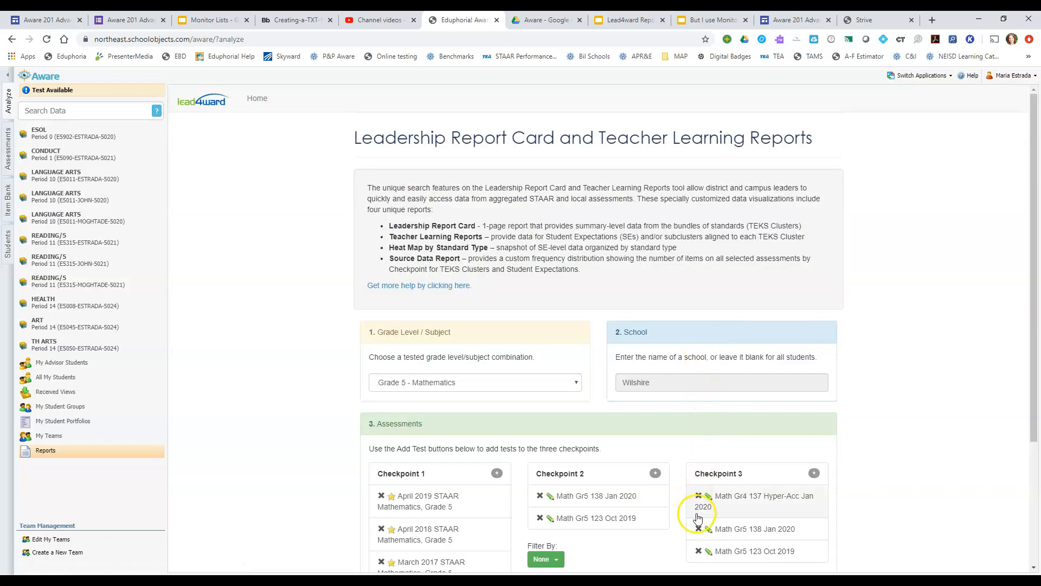
left_click(699, 495)
Step: Remove Math Gr5 138 Jan 2020 from Checkpoint 2 and Math Gr5 123 Oct 2019 from Checkpoint 3
scroll(909, 465, "down", 3)
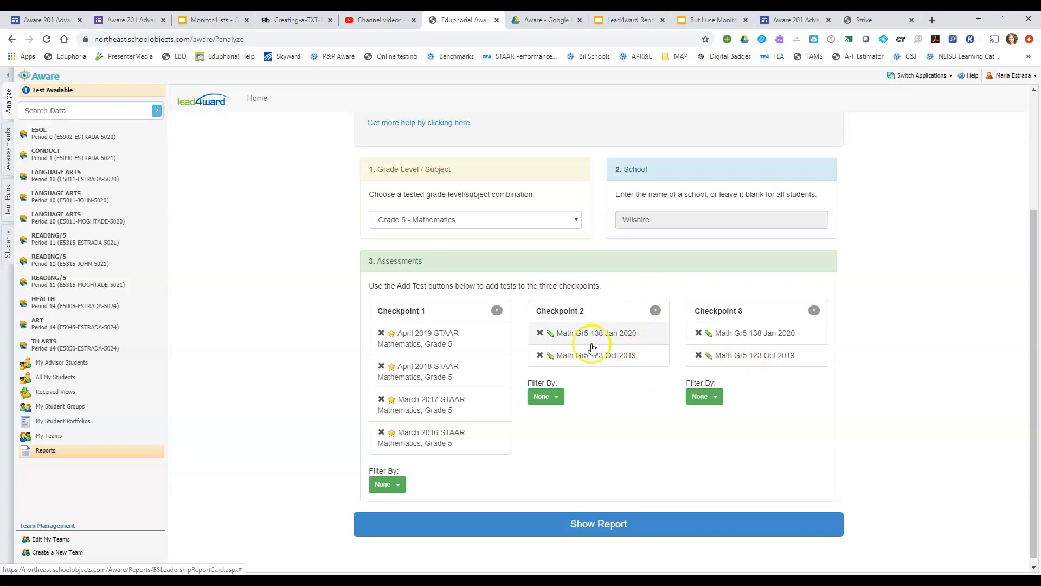
left_click(539, 332)
scroll(1023, 454, "down", 3)
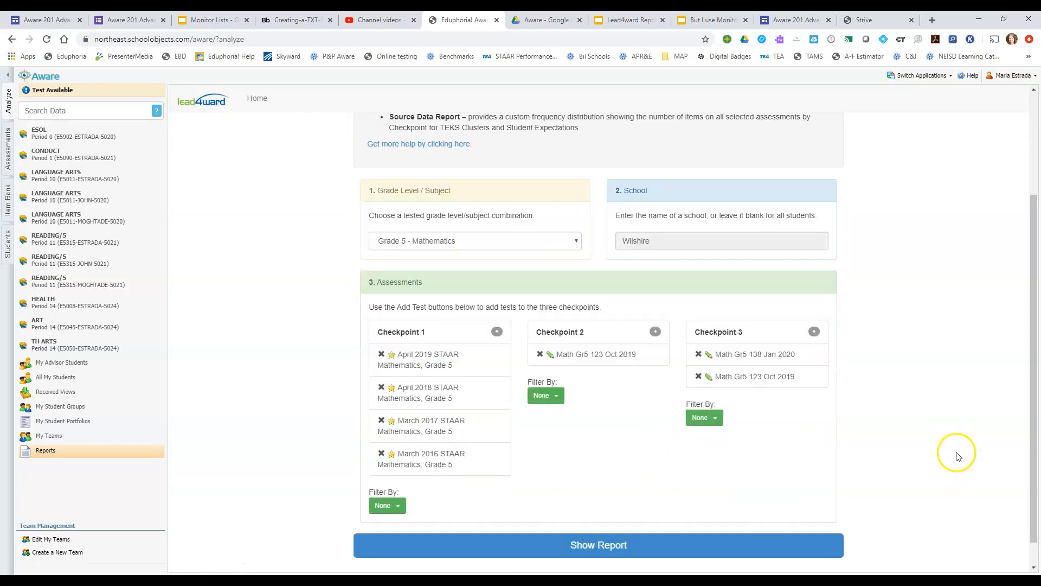
left_click(699, 351)
Step: Check the filter options for Checkpoint 1, keep the filter at None, and generate the report
scroll(955, 470, "down", 3)
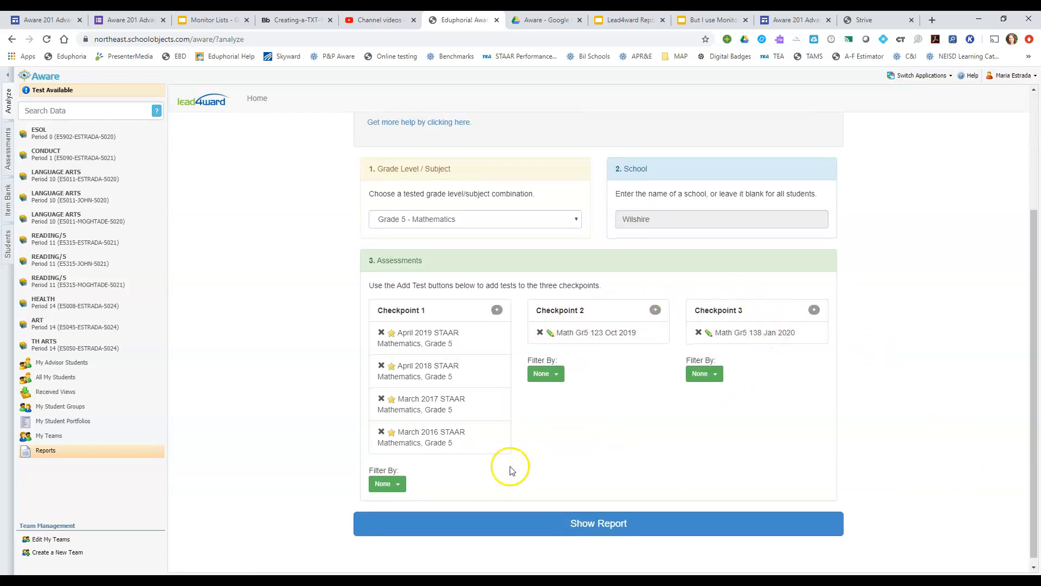
scroll(488, 461, "down", 1)
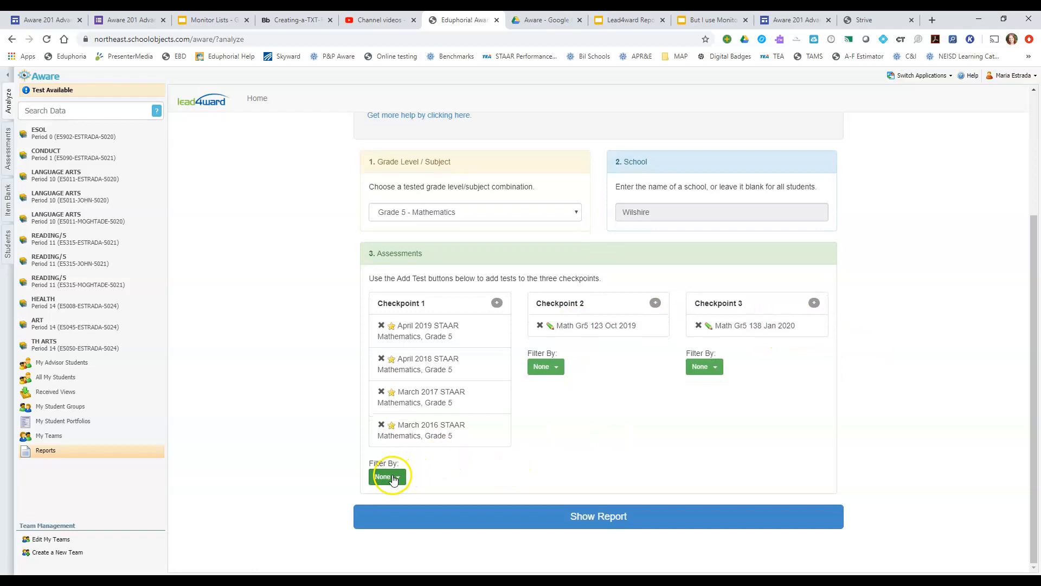
left_click(394, 478)
scroll(314, 471, "down", 2)
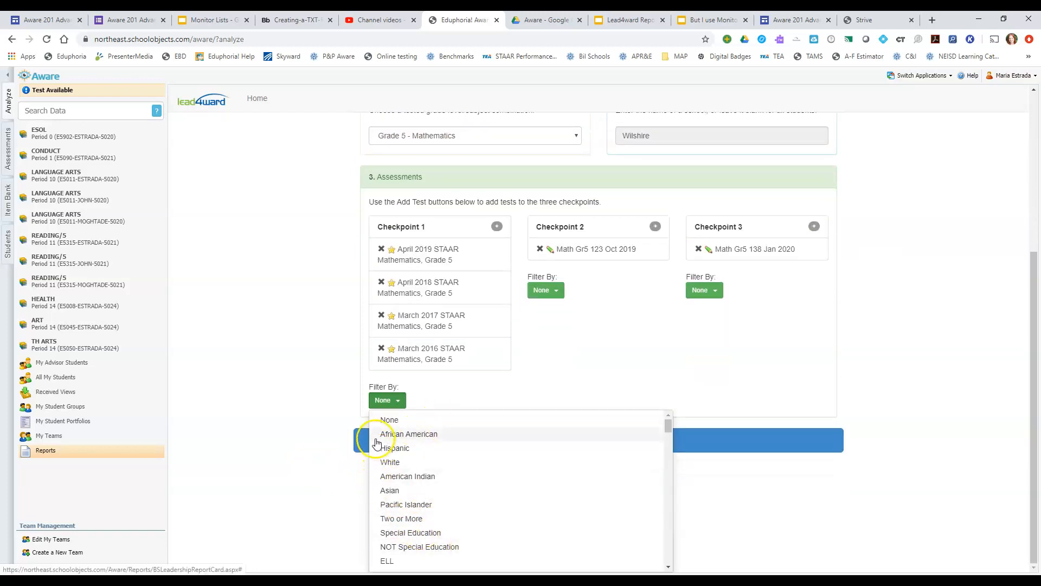
left_click(312, 404)
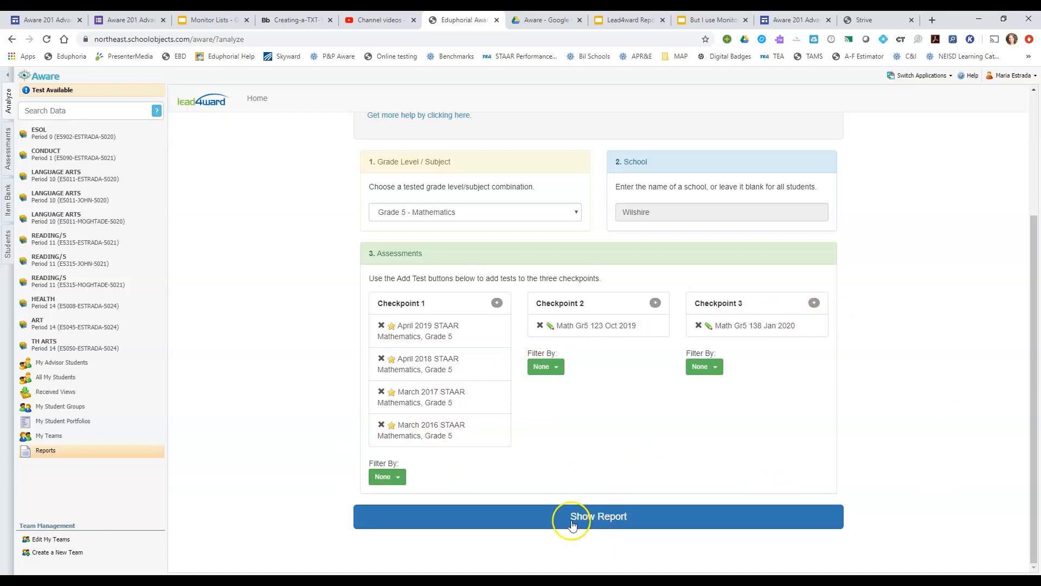
left_click(594, 522)
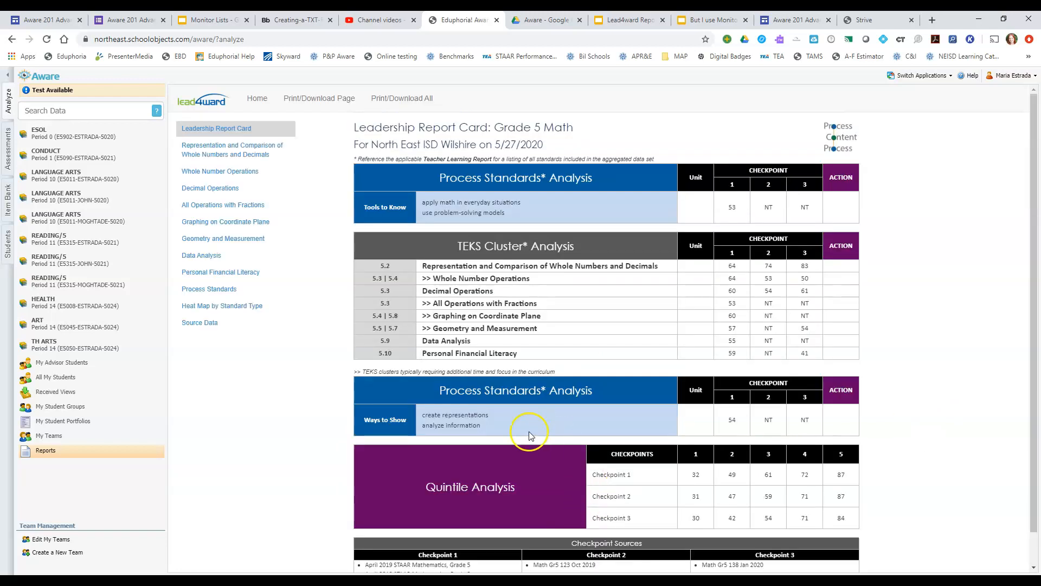
Step: Examine the Grade 5 Math Leadership Report Card's TEKS cluster results, checkpoint sources, and quintile trends across the three checkpoints
left_click_drag(448, 415, 408, 292)
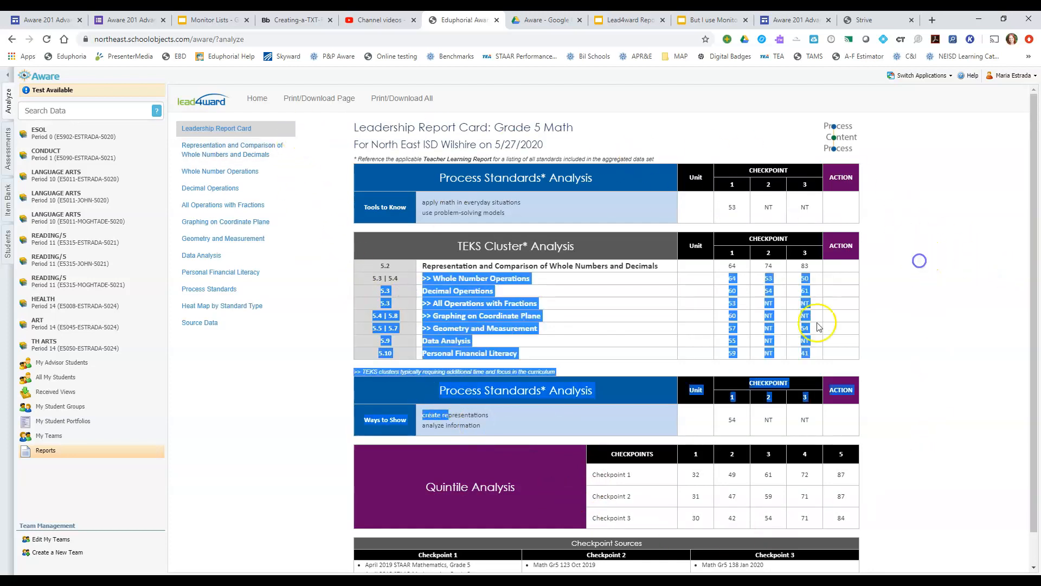
left_click(716, 293)
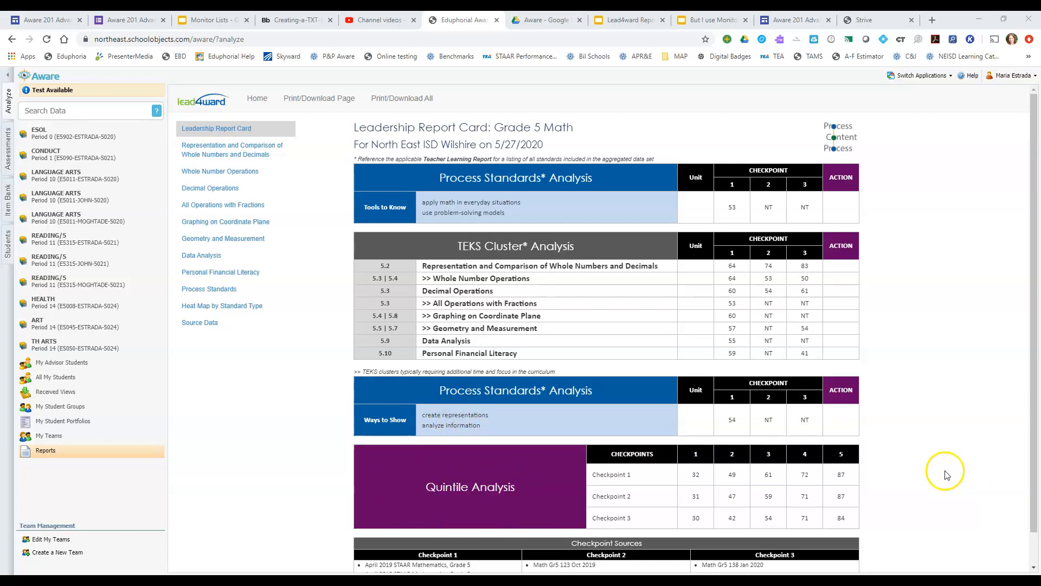
scroll(933, 477, "down", 1)
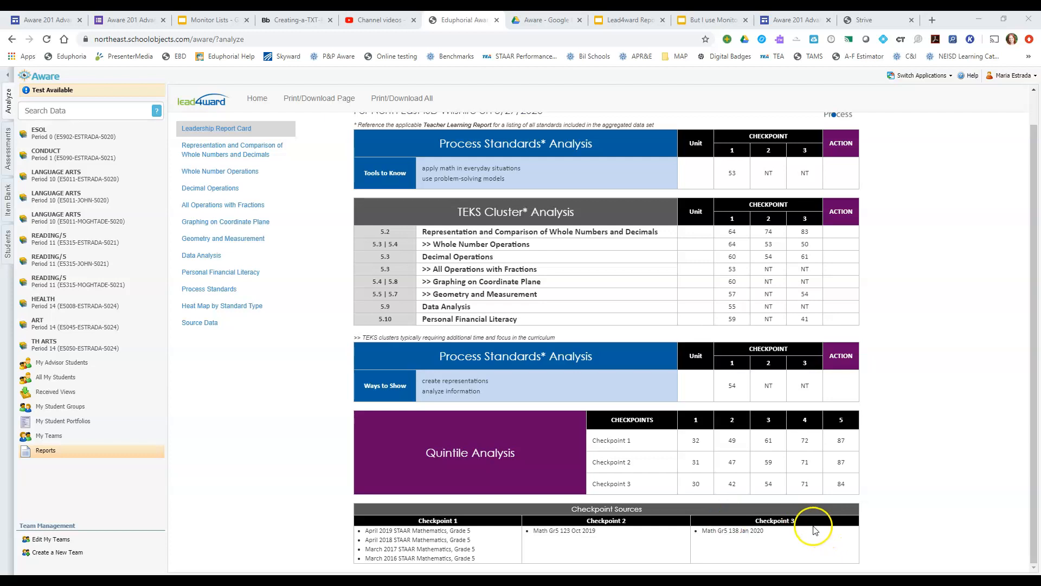
scroll(1008, 393, "up", 1)
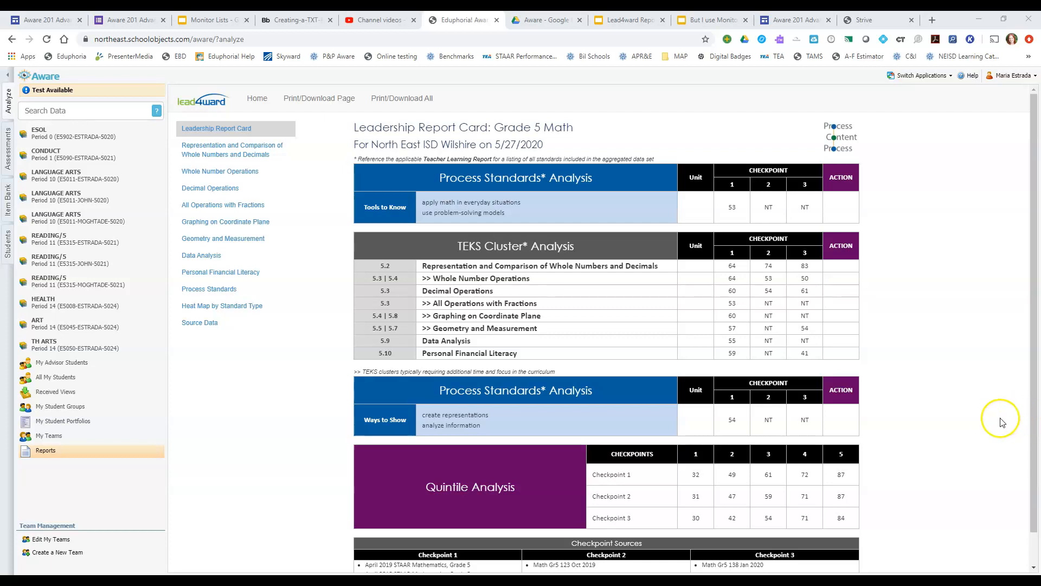
scroll(1003, 425, "down", 1)
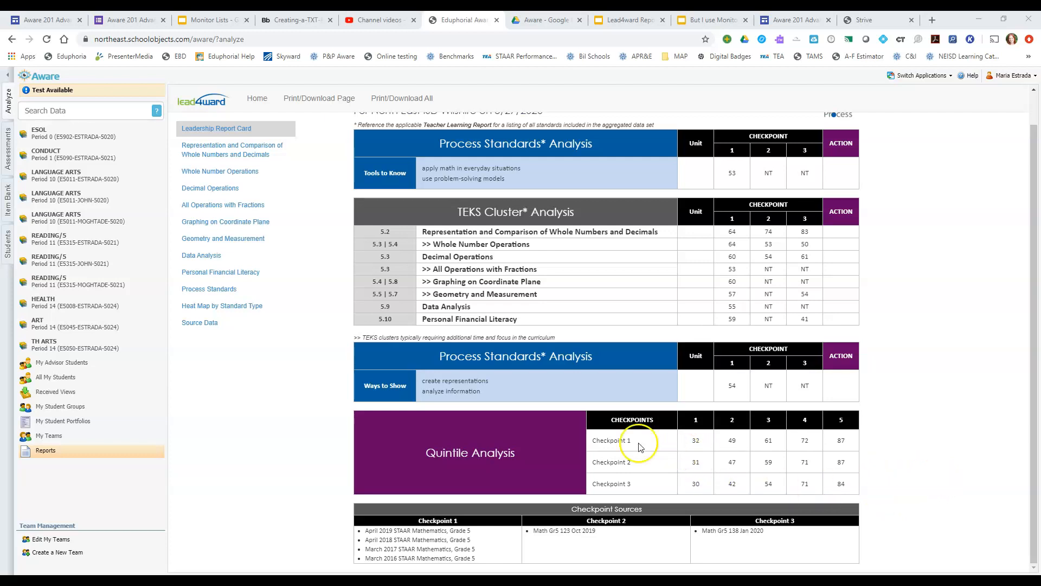
left_click_drag(590, 444, 838, 439)
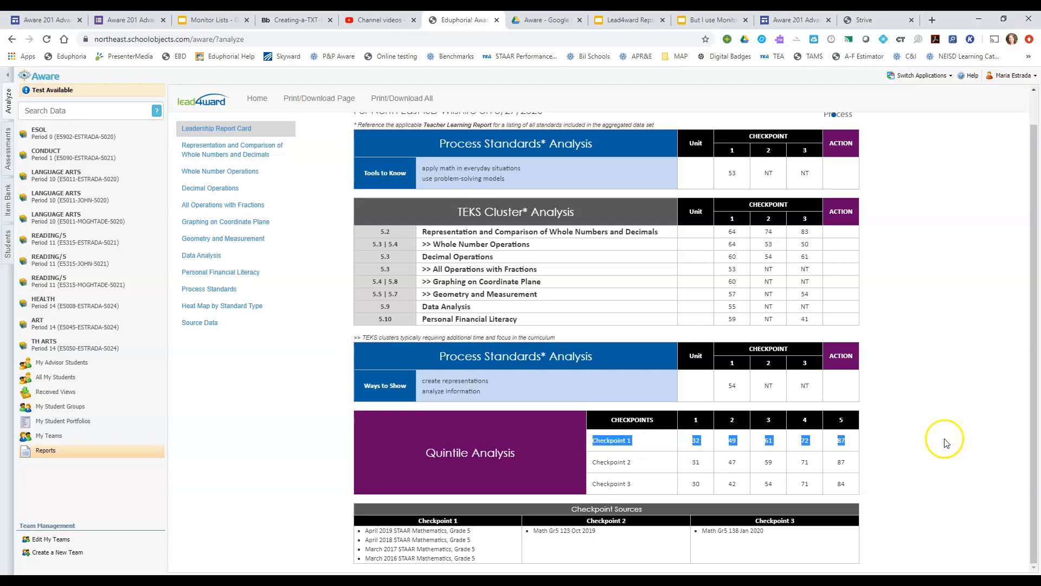
left_click(920, 442)
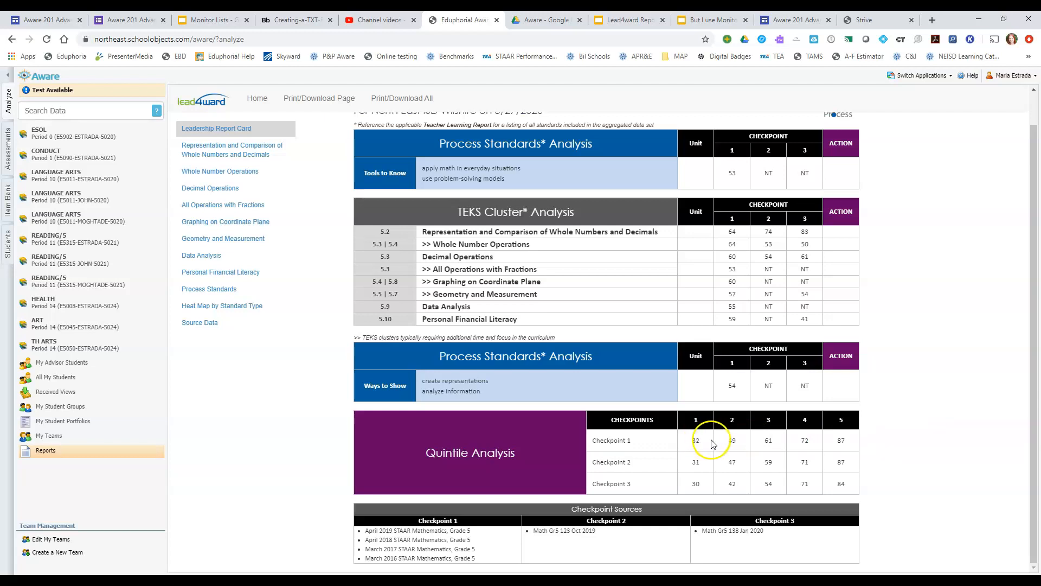
left_click(695, 463)
left_click(706, 466)
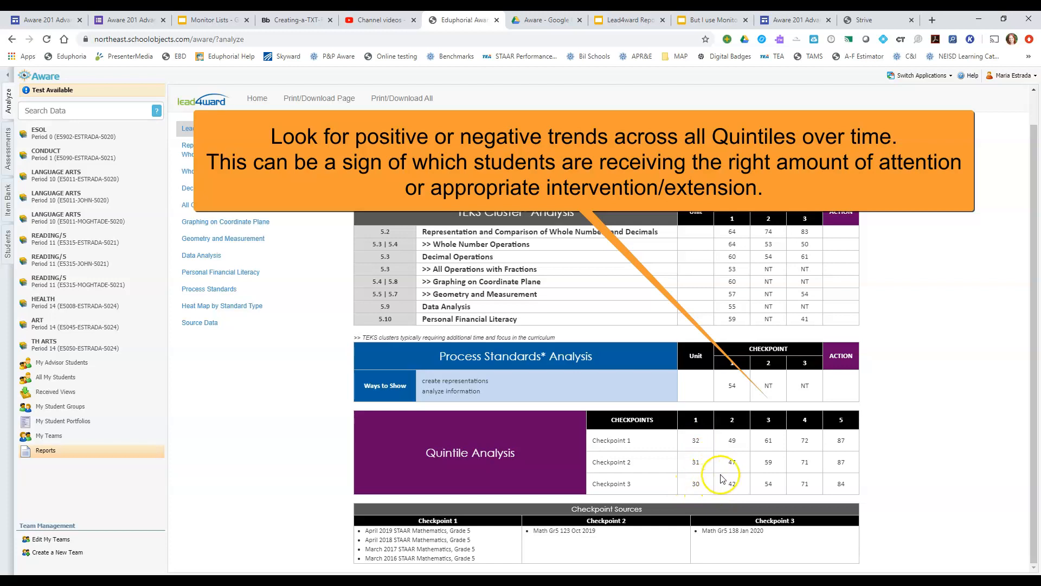
left_click(20, 552)
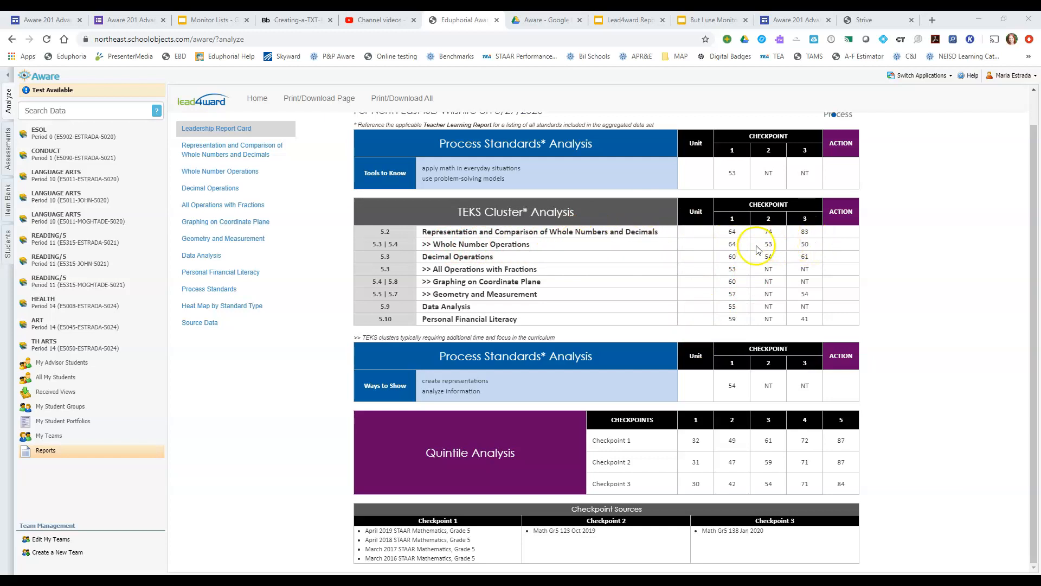
Step: Open the Whole Number Operations Teacher Learning Report and examine the estimation and addition/subtraction standards across the three checkpoints
left_click(212, 173)
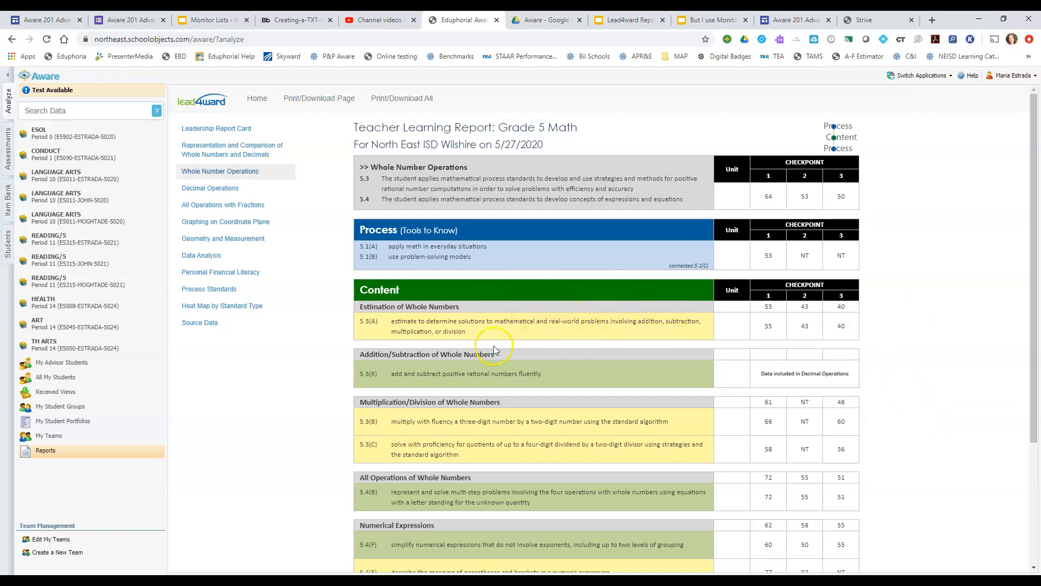
left_click_drag(358, 307, 465, 306)
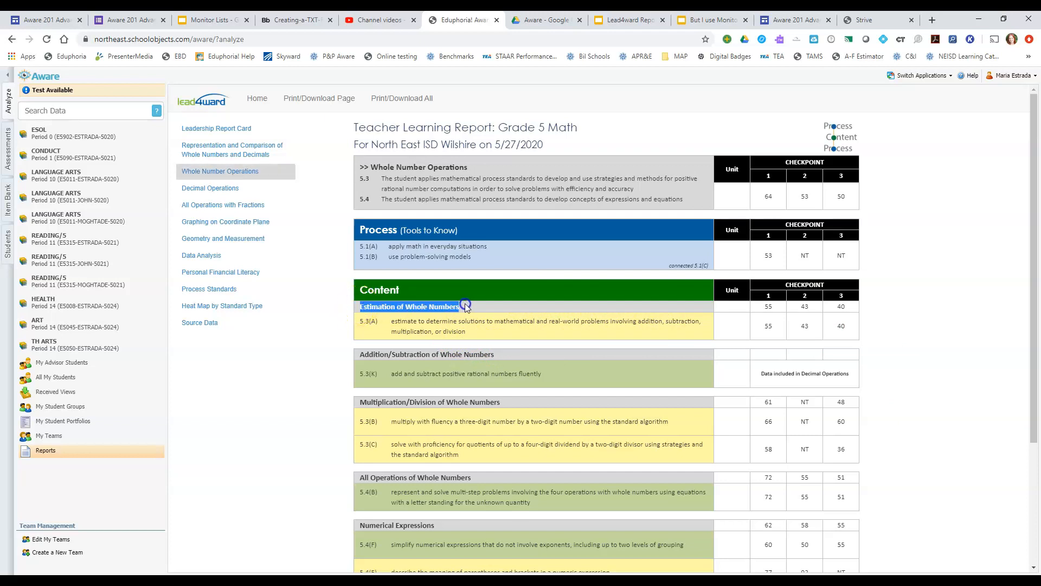
left_click(619, 323)
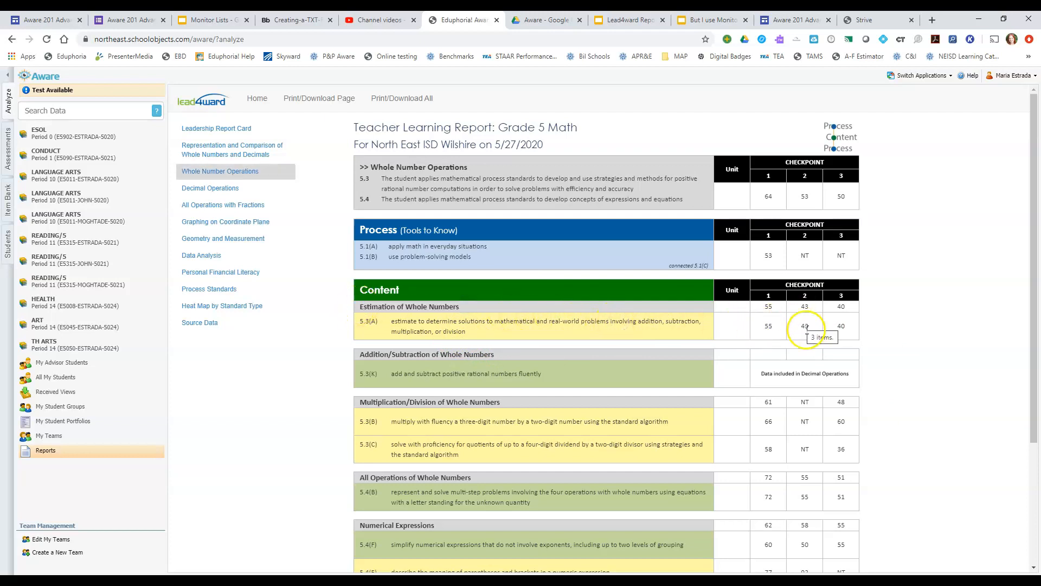
scroll(844, 444, "down", 1)
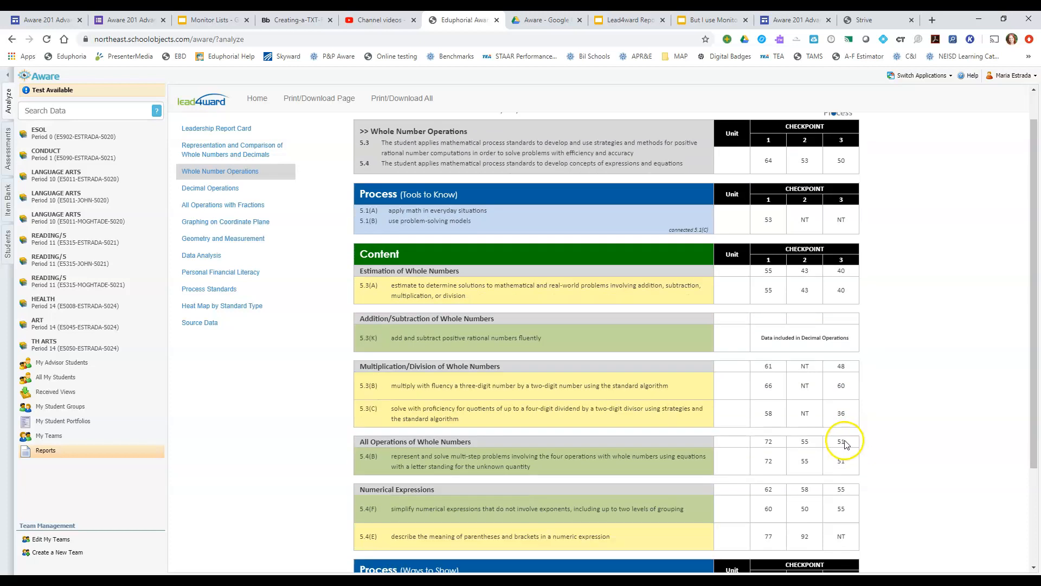
left_click_drag(396, 321, 503, 322)
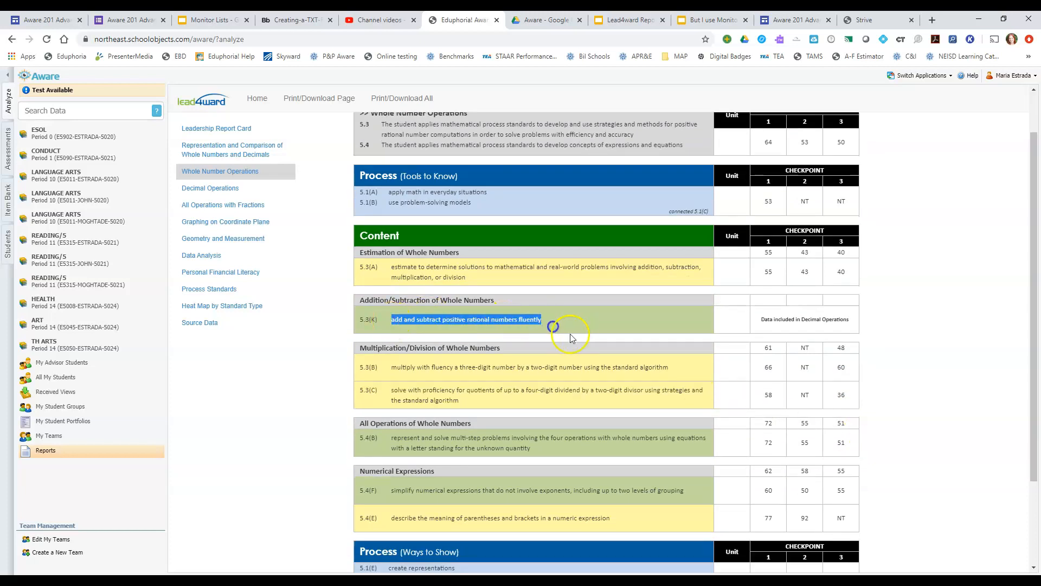
left_click(551, 325)
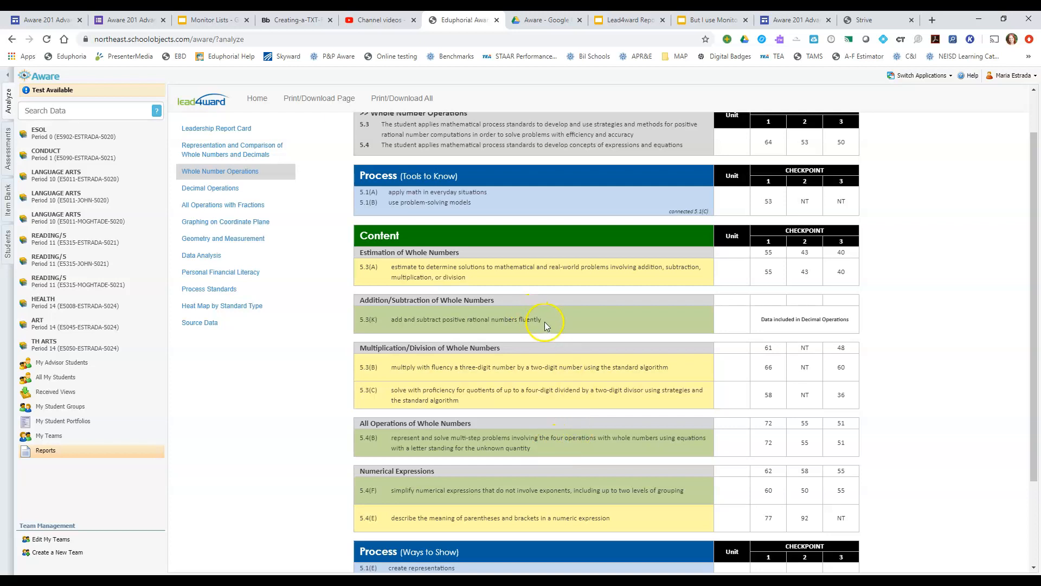
left_click_drag(762, 320, 880, 326)
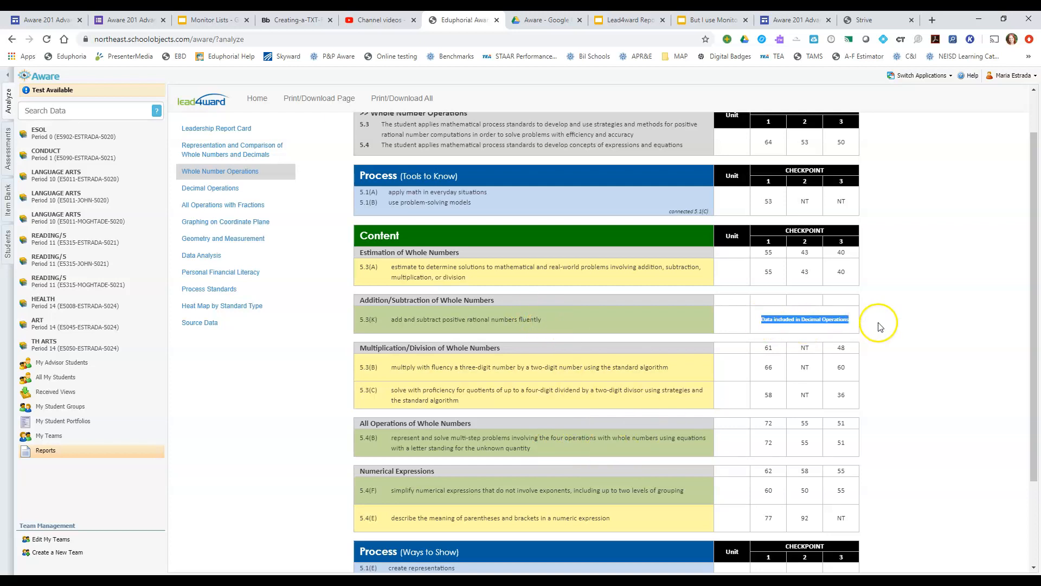
left_click(879, 324)
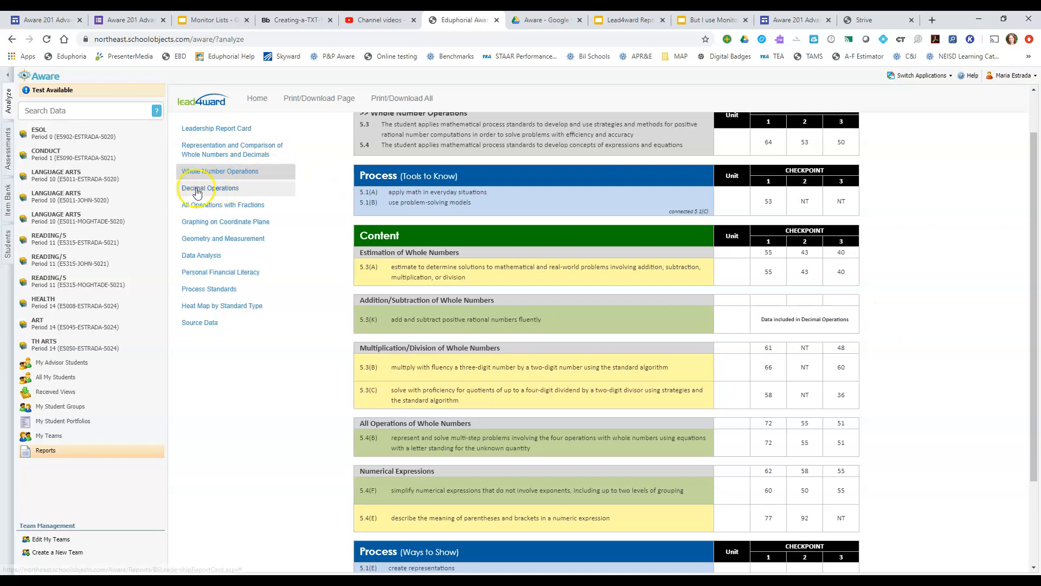
Step: Compare the Multiplication/Division of Whole Numbers results for standards 5.3(B) and 5.3(C) between Checkpoints 1 and 3
left_click_drag(762, 348, 825, 349)
left_click(767, 350)
double_click(841, 347)
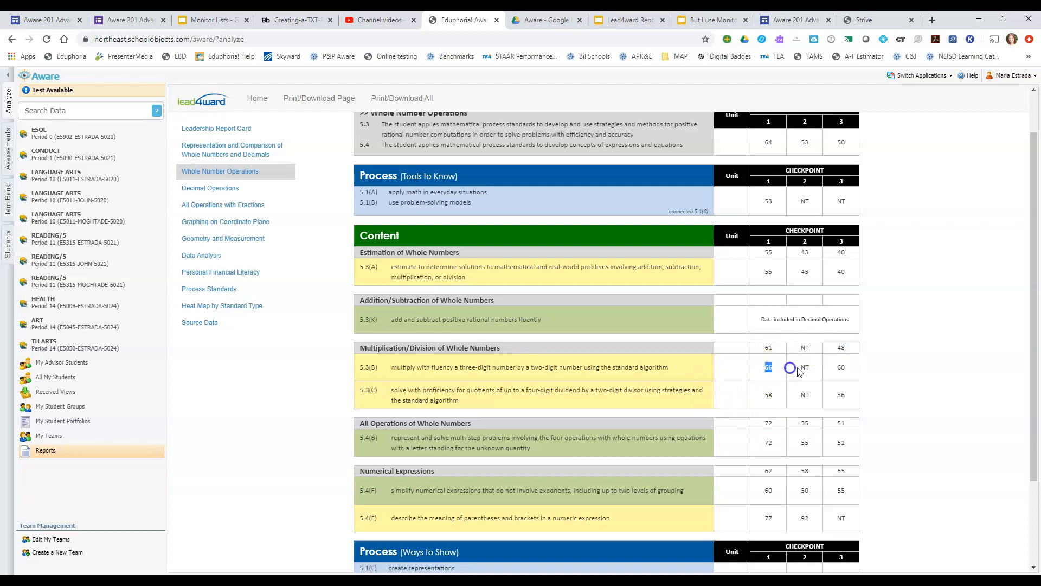
double_click(844, 369)
double_click(771, 397)
left_click(846, 399)
left_click(901, 439)
scroll(288, 458, "up", 1)
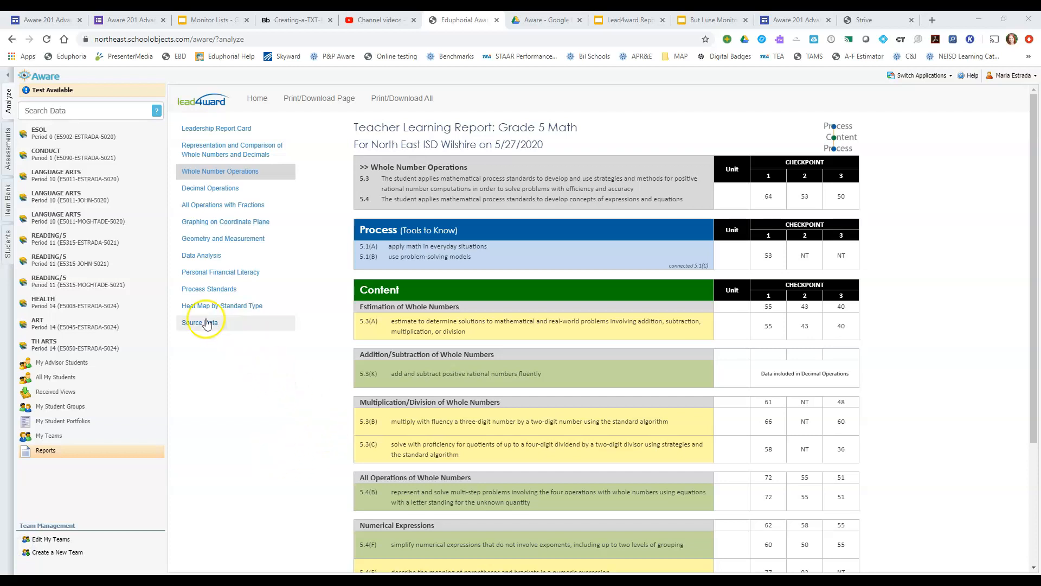
Step: Review the Heat Map by Standard Type for Grade 5 Math, and open the Source Data report
left_click(224, 309)
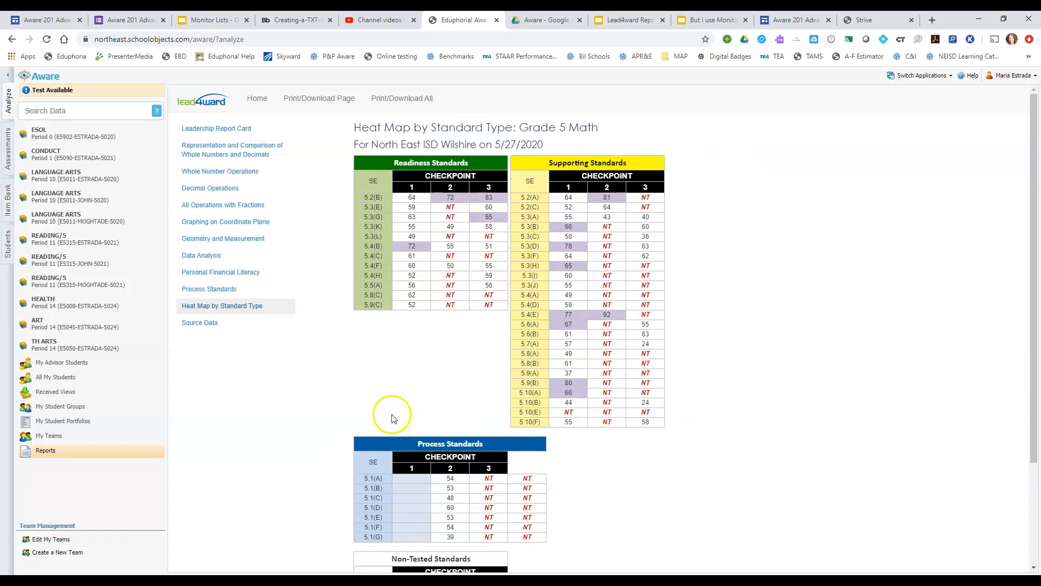
left_click(365, 198)
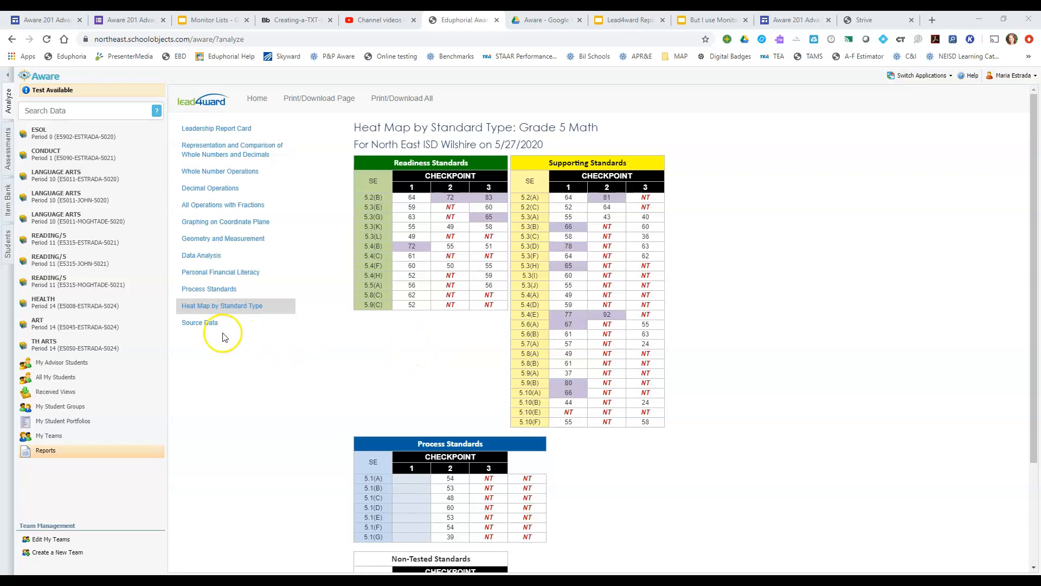
left_click(191, 324)
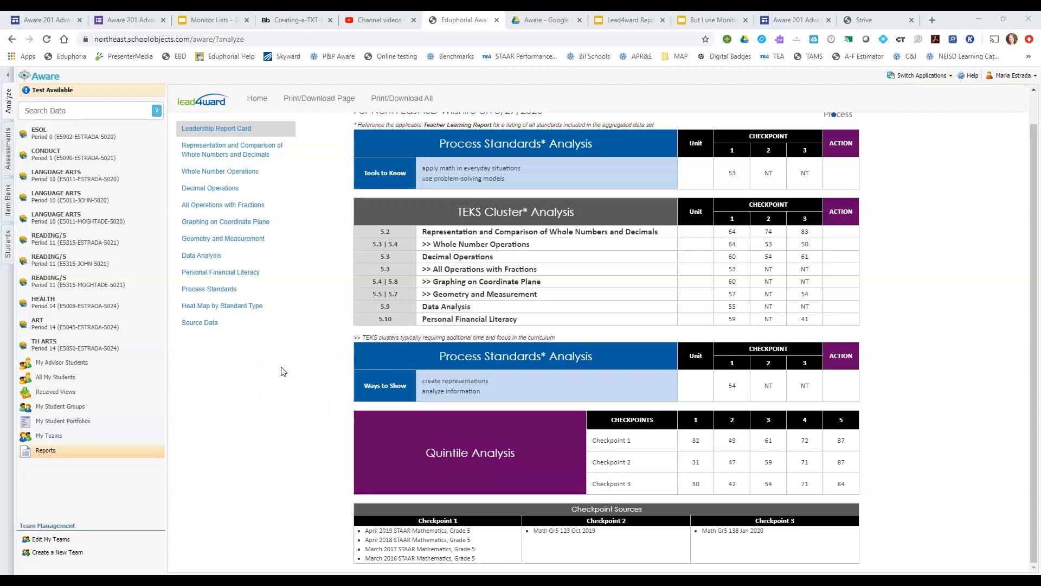
Step: Return to the report setup and remove Math Gr5 123 Oct 2019 from Checkpoint 2 and Math Gr5 138 Jan 2020 from Checkpoint 3
left_click(257, 100)
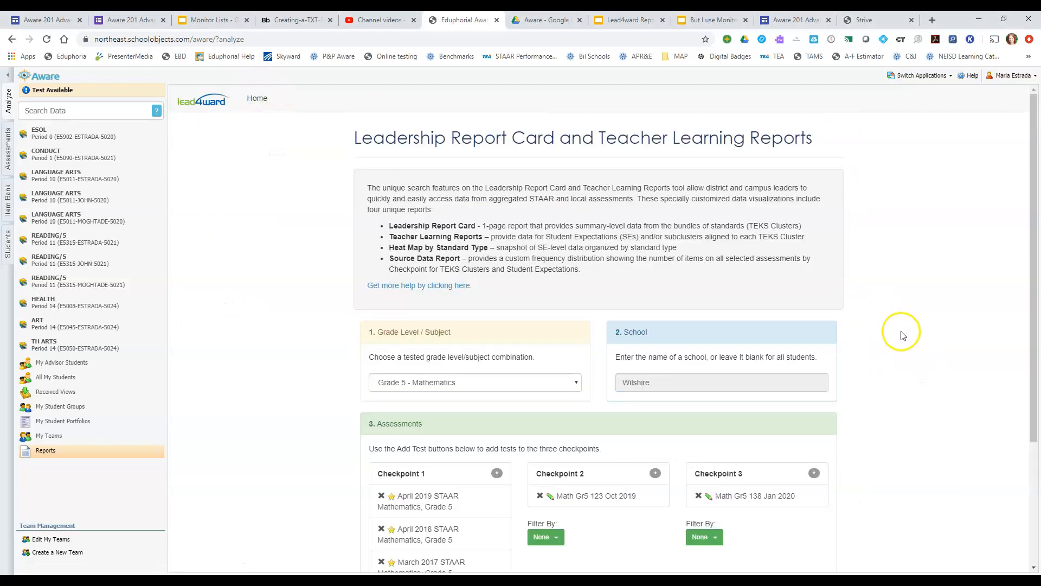
scroll(431, 204, "down", 3)
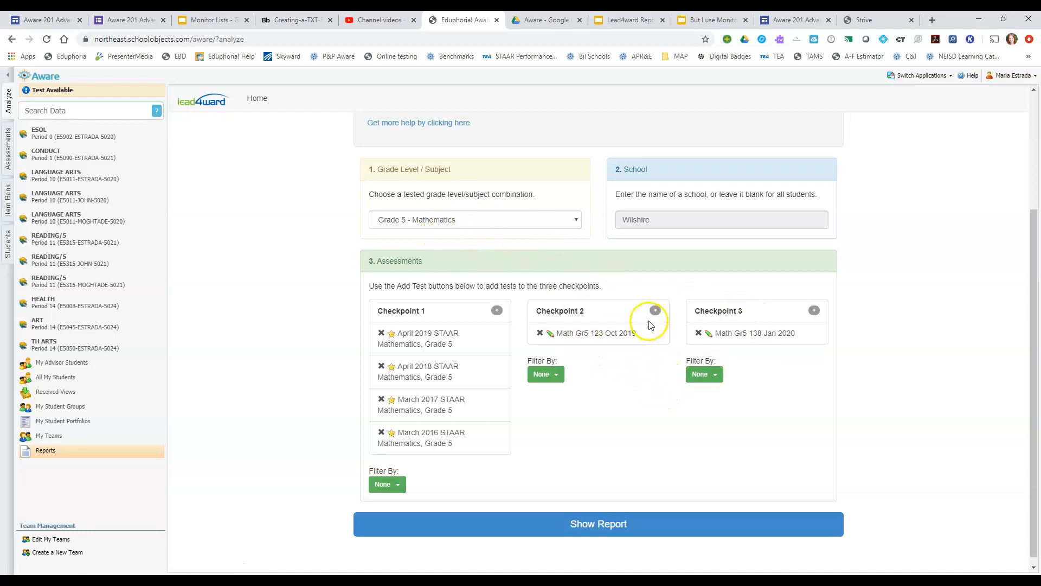
left_click(540, 334)
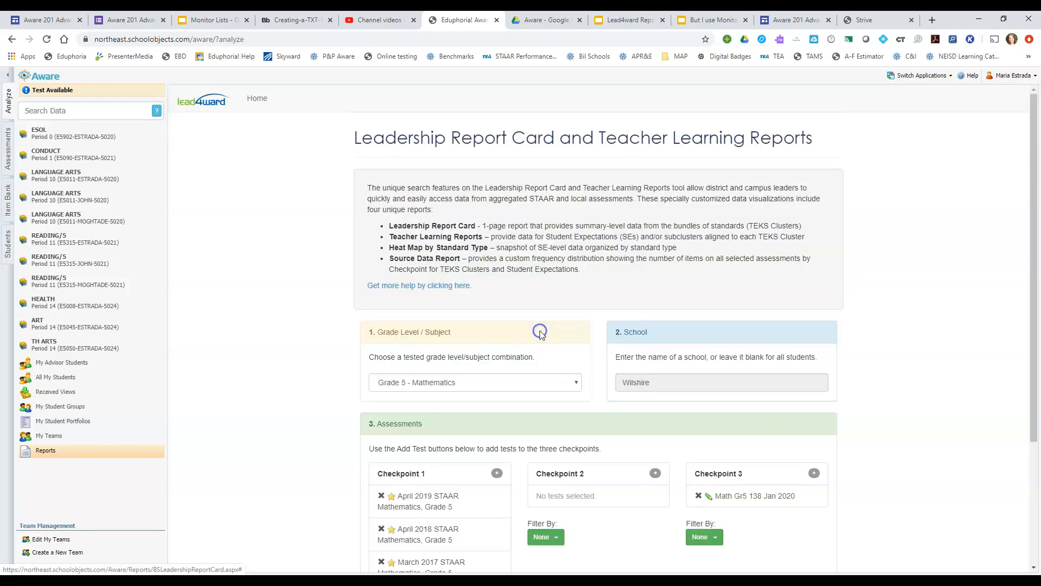
left_click(698, 496)
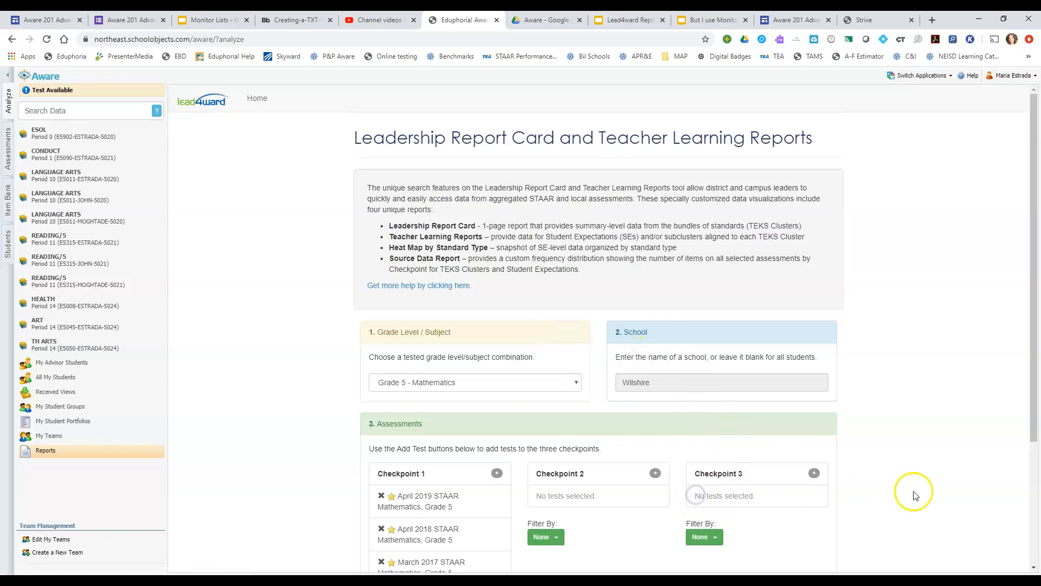
Step: Add the April 2018 STAAR Mathematics, Grade 5 test to Checkpoint 2, searching with Math, Grade 5 and STAAR instead of Local and 2019 - 2020
scroll(721, 325, "down", 3)
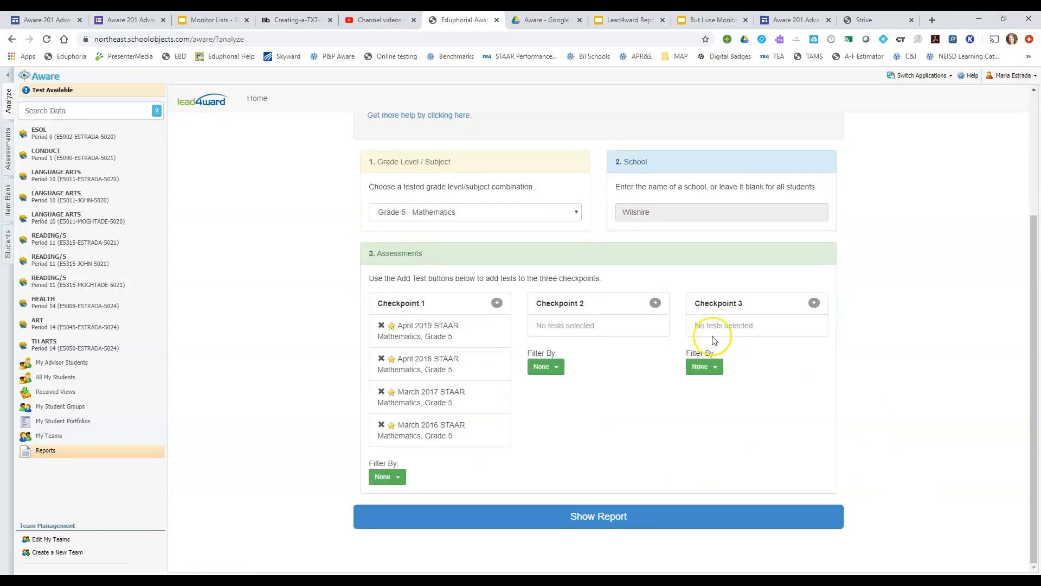
left_click(655, 302)
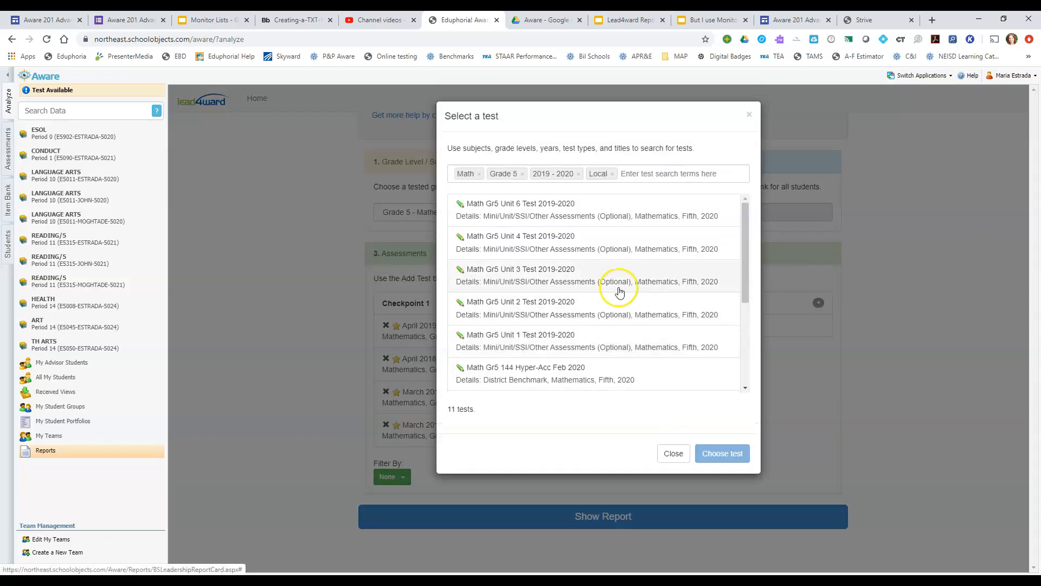
left_click(612, 174)
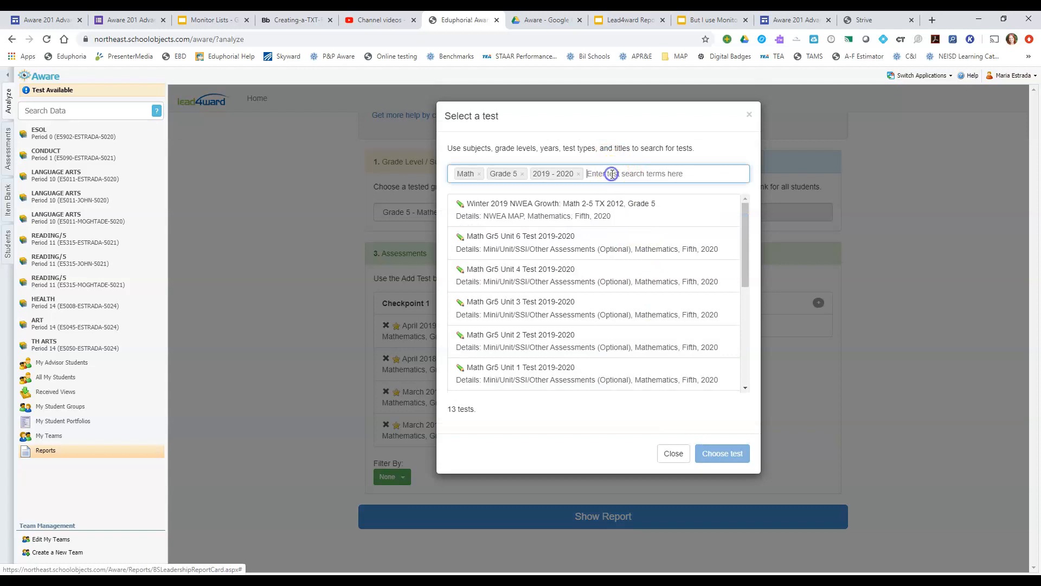
type("staar")
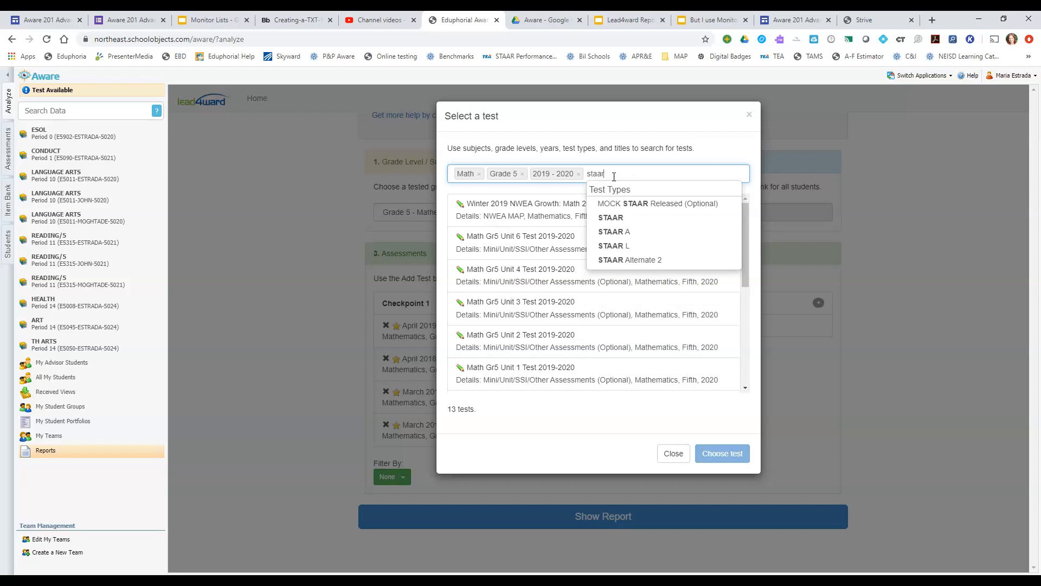
left_click(615, 219)
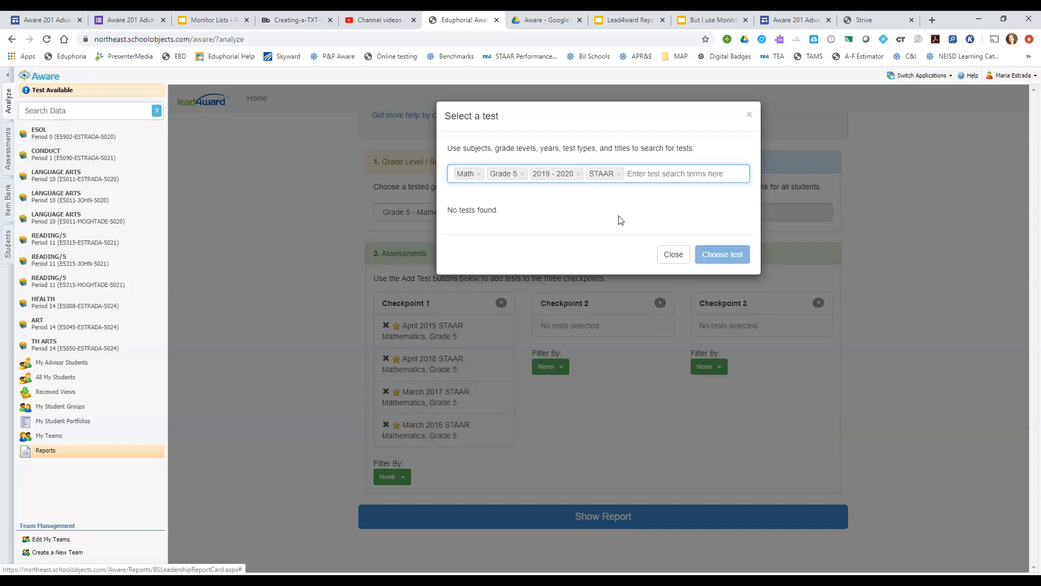
left_click(578, 174)
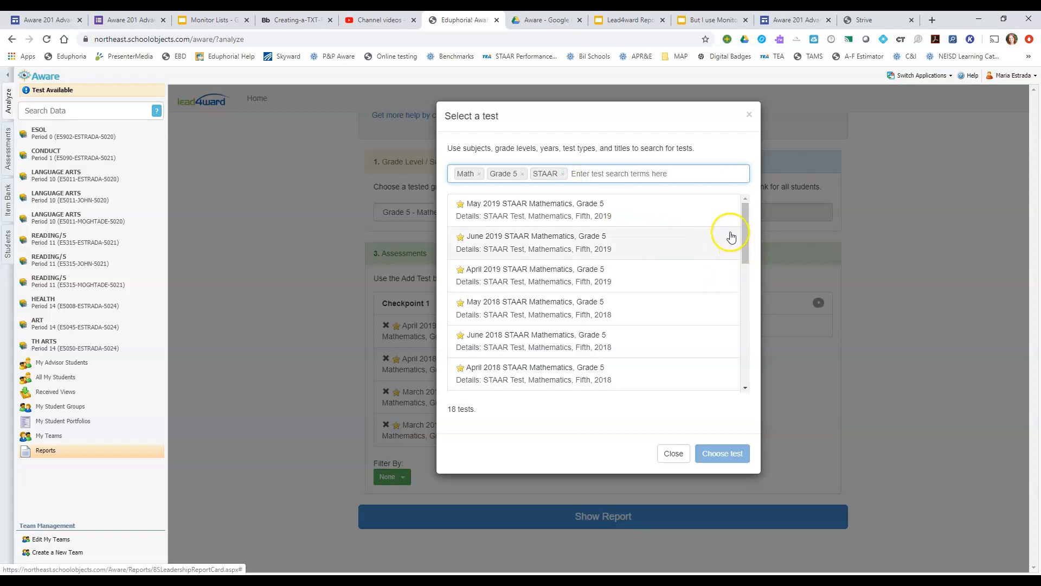
left_click(583, 210)
left_click(594, 378)
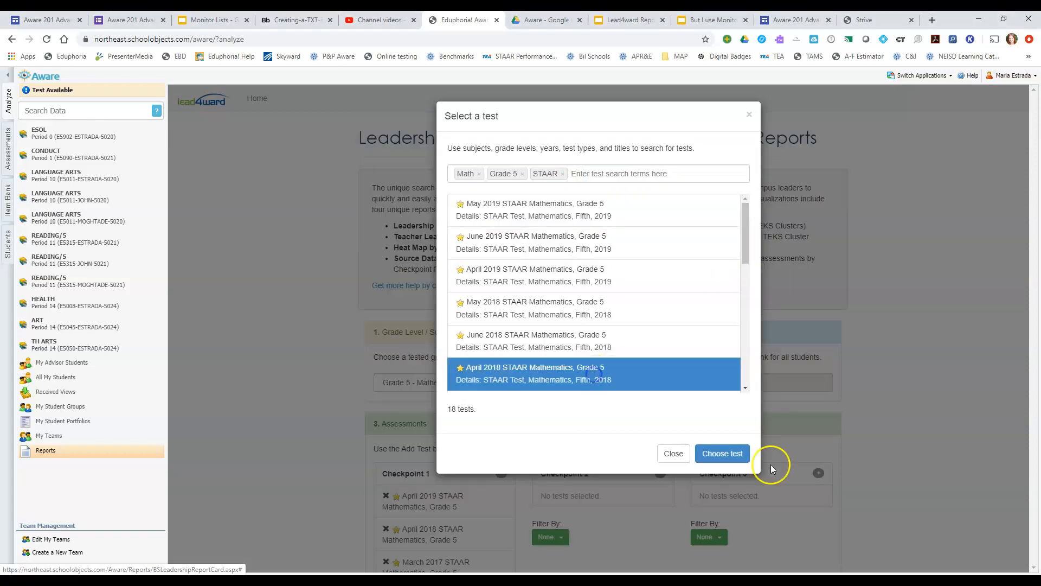
left_click(727, 453)
Step: Add the May 2019 STAAR Mathematics, Grade 5 test to Checkpoint 3
scroll(835, 429, "down", 3)
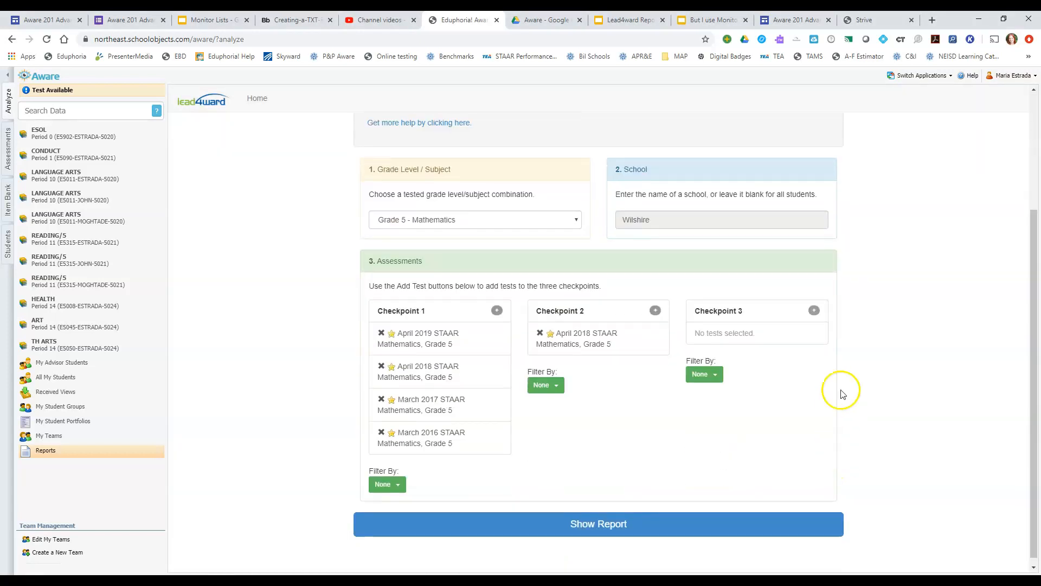
left_click(815, 311)
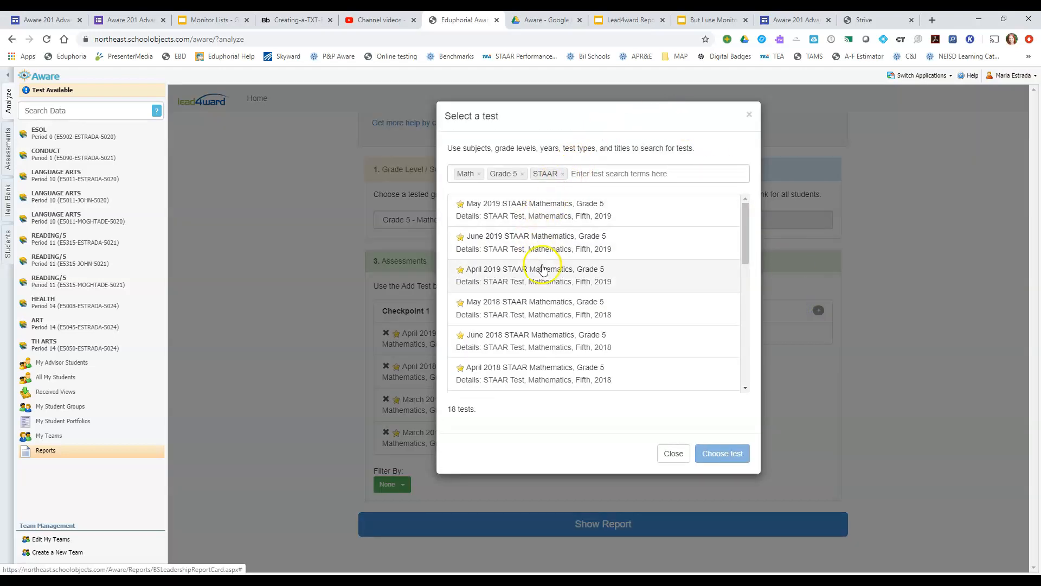
left_click(518, 216)
left_click(735, 455)
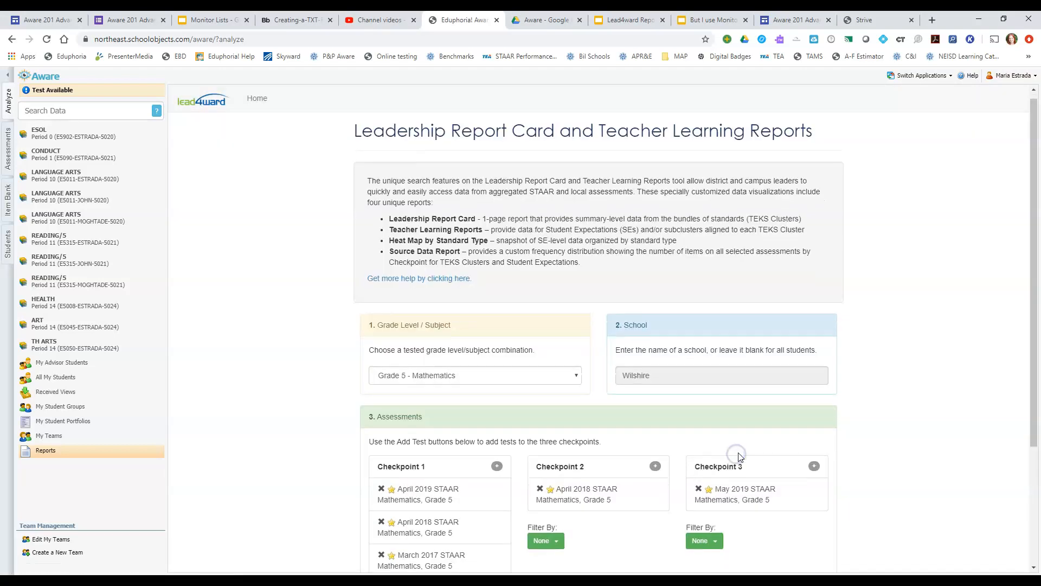
Step: Remove the April 2019, April 2018 and March 2016 STAAR tests from Checkpoint 1, keeping only March 2017
scroll(684, 439, "down", 3)
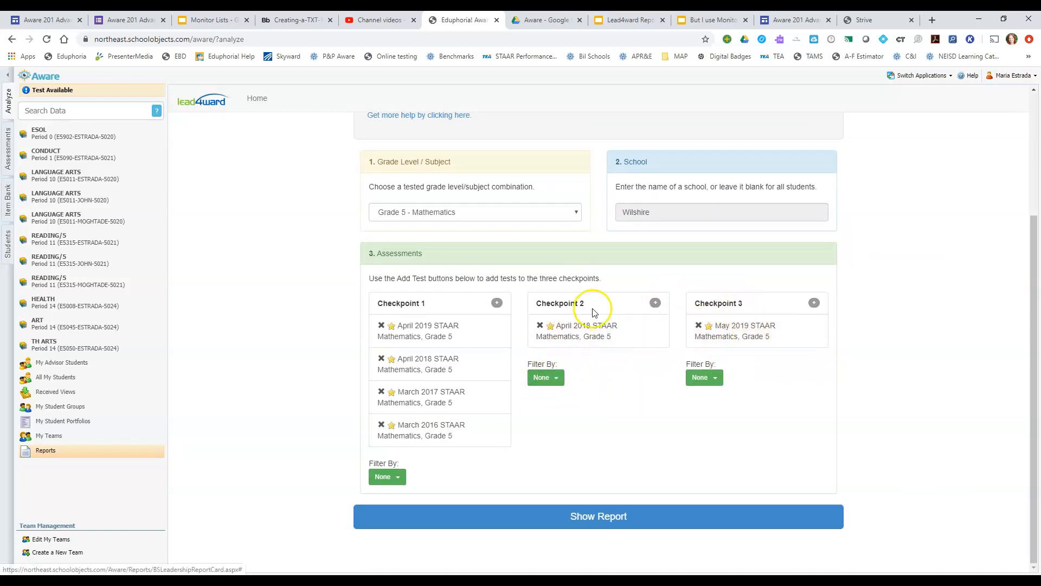
left_click(381, 325)
scroll(409, 403, "down", 3)
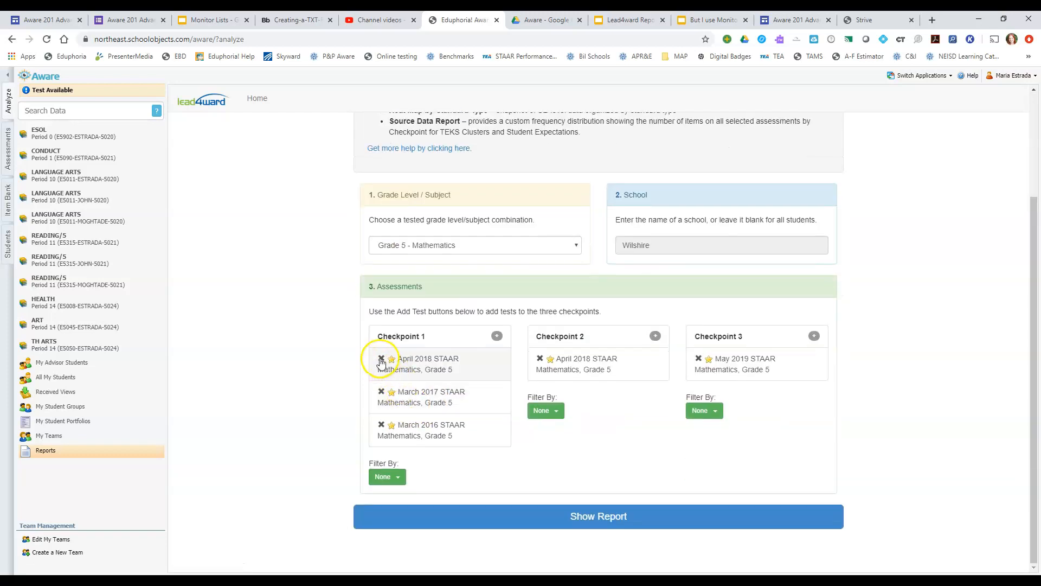
left_click(381, 424)
scroll(496, 426, "down", 3)
left_click(380, 424)
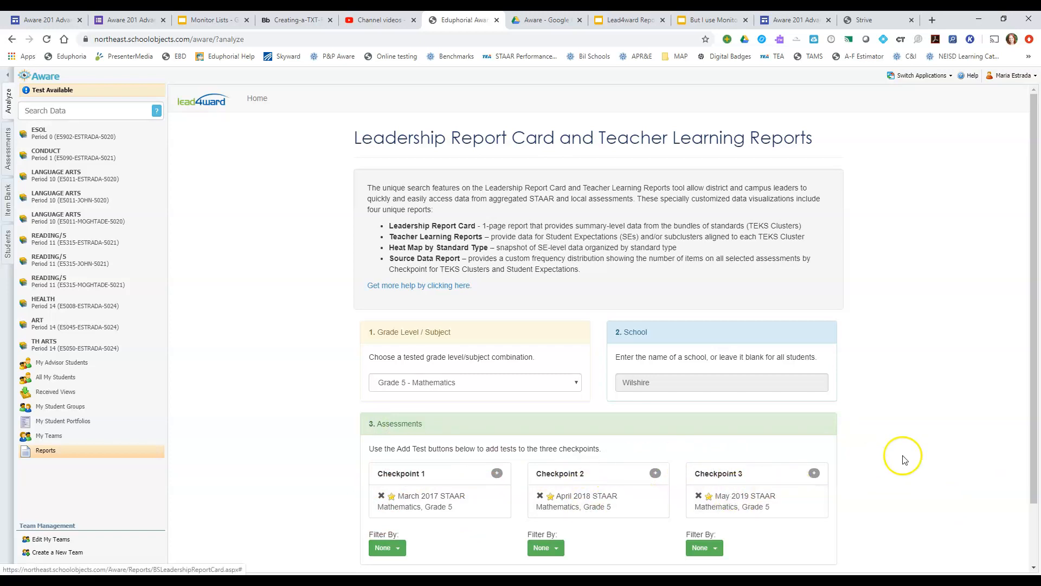
Step: Generate the Grade 5 Math Leadership Report Card comparing the March 2017, April 2018 and May 2019 STAAR tests
scroll(904, 461, "down", 2)
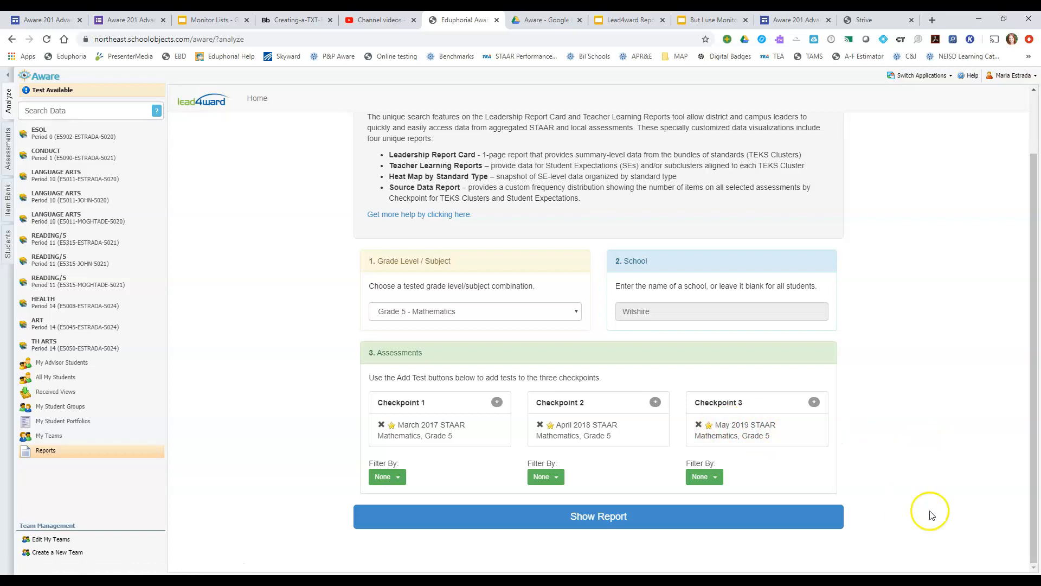
left_click(588, 517)
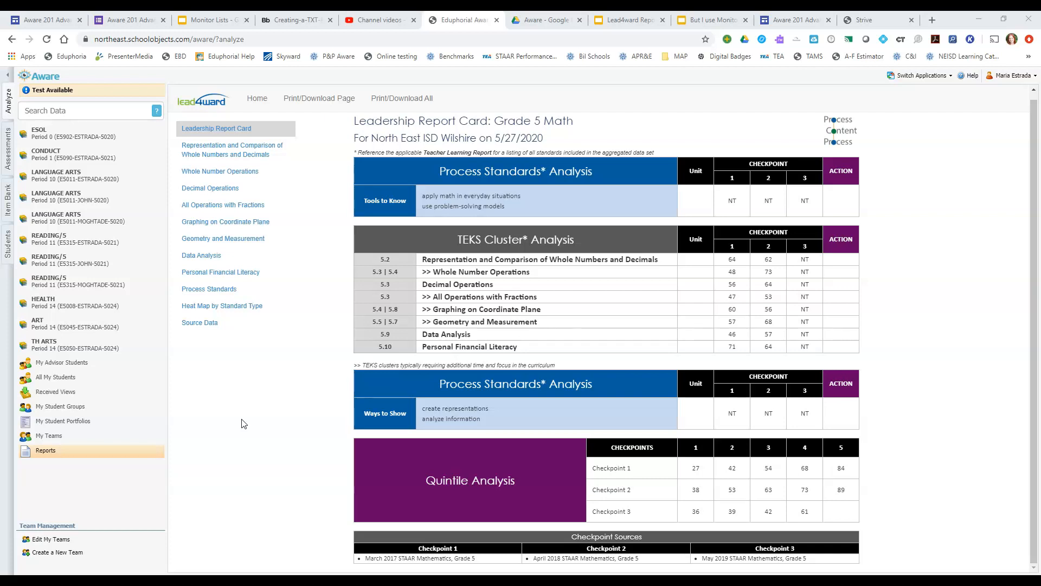
left_click(274, 434)
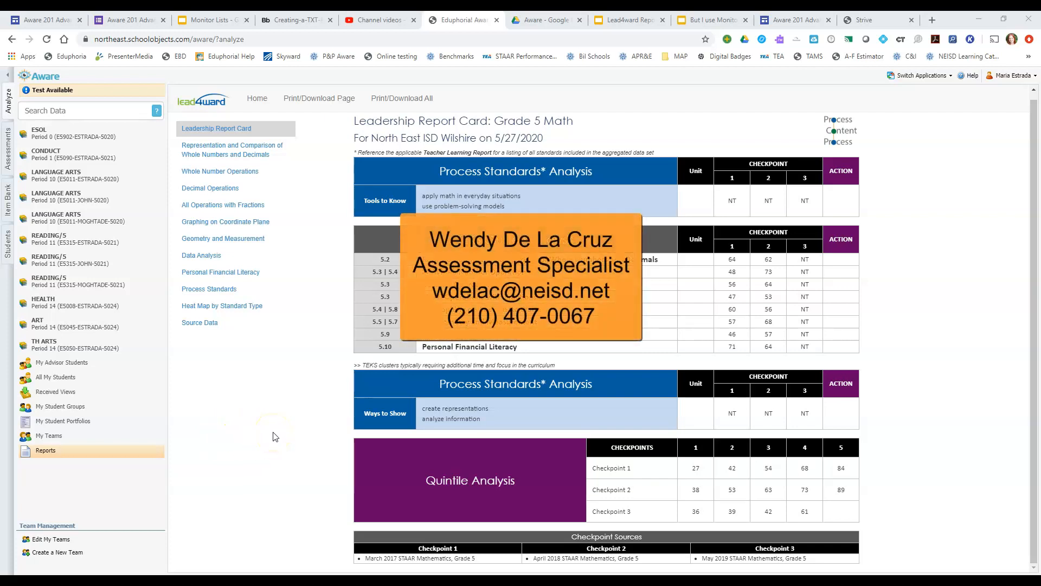